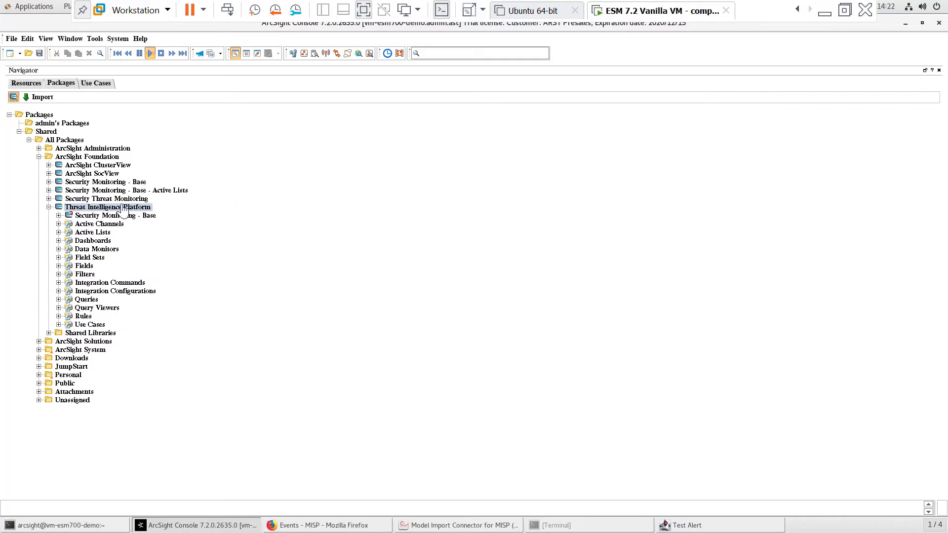
# In the Rules tree, expand ArcSight Foundation and Real-time Rules > Threat Intelligence Platform, showing Botnet Activity through Suspicious File Hash
pyautogui.click(33, 84)
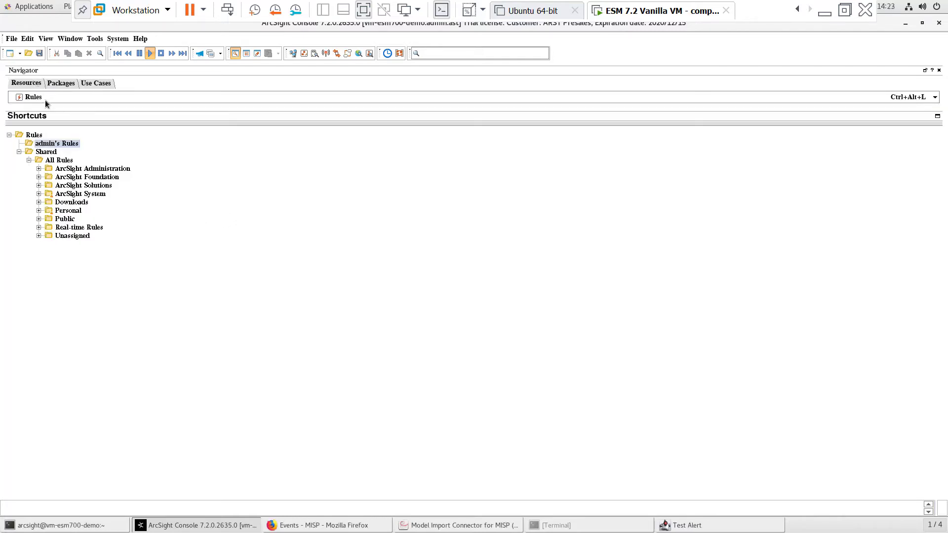
pyautogui.doubleClick(91, 179)
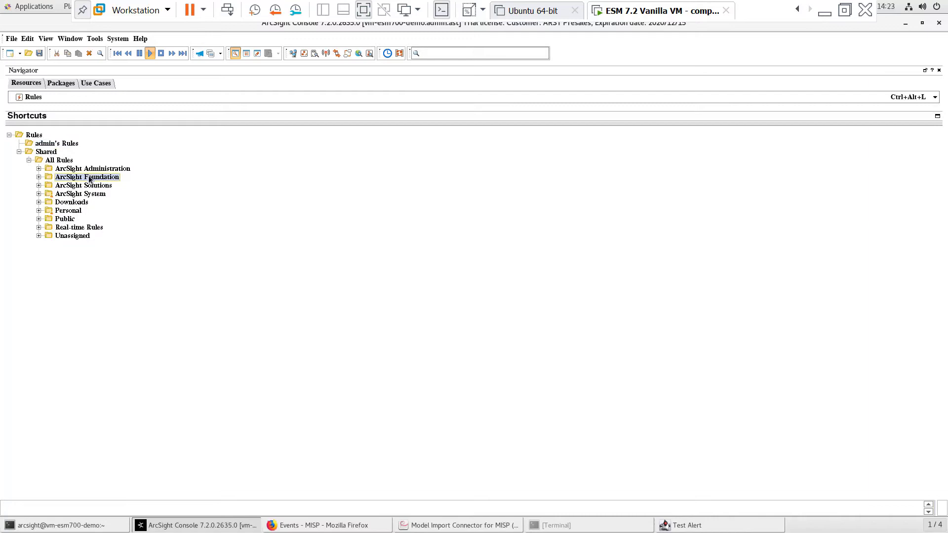
pyautogui.doubleClick(108, 203)
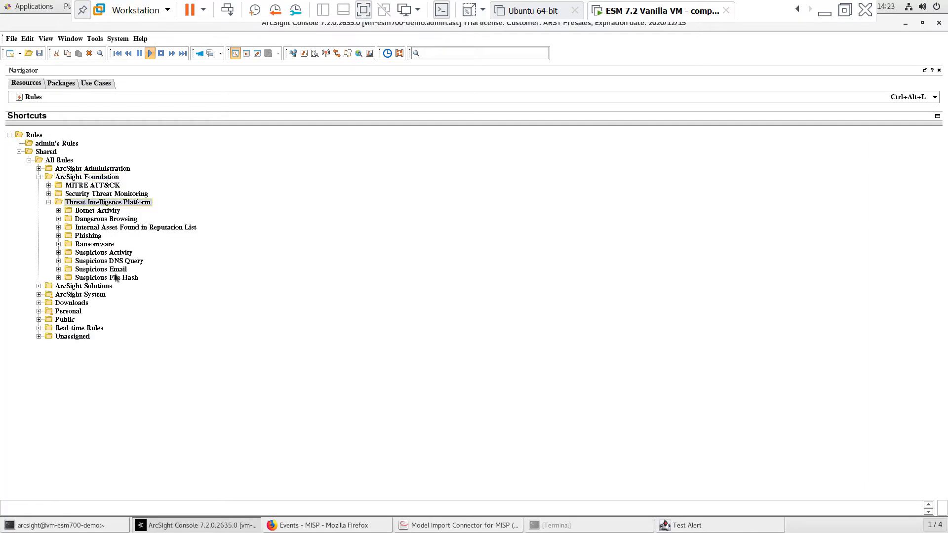
pyautogui.doubleClick(88, 328)
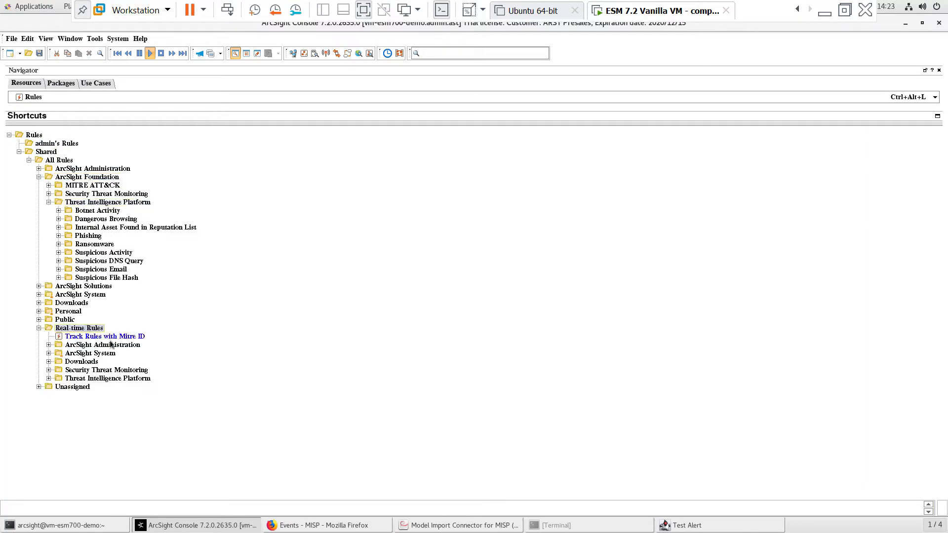
pyautogui.doubleClick(110, 378)
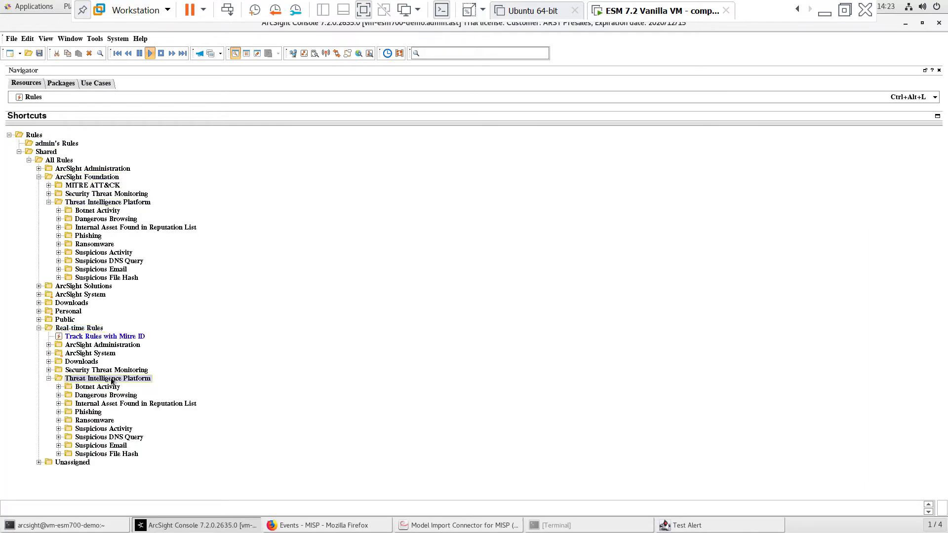
pyautogui.keyDown('shift'); pyautogui.click(111, 453); pyautogui.keyUp('shift')
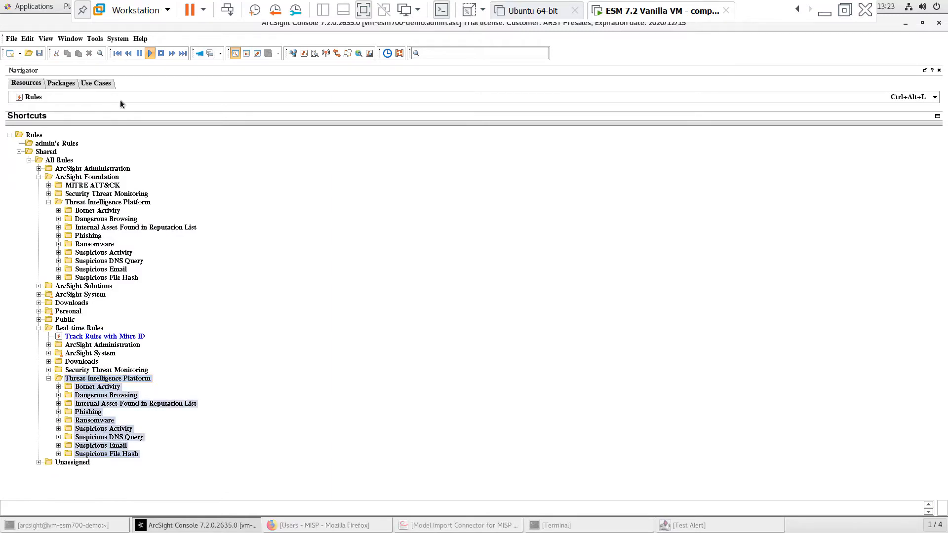
# Switch the Navigator to Active Lists and expand ArcSight Foundation > Threat Intelligence Platform to show its seven lists
pyautogui.click(120, 98)
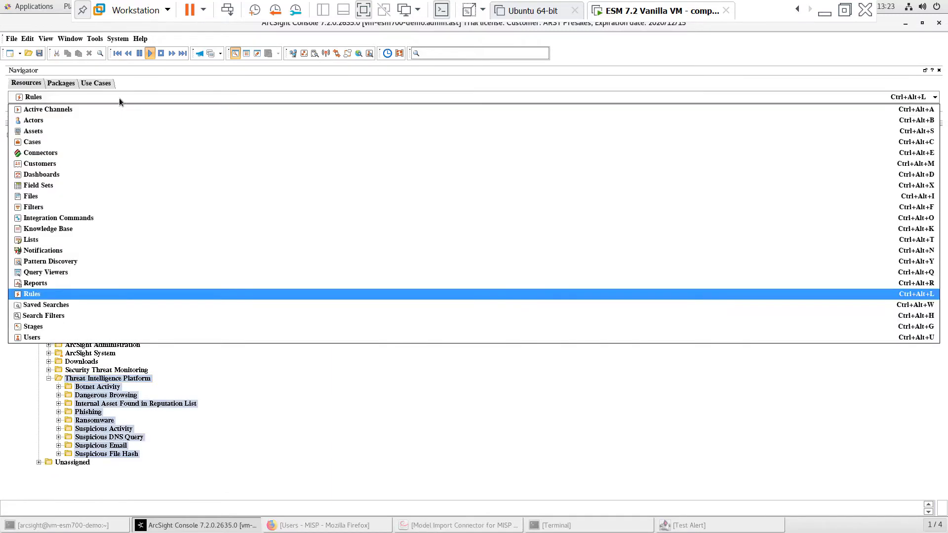
pyautogui.click(104, 239)
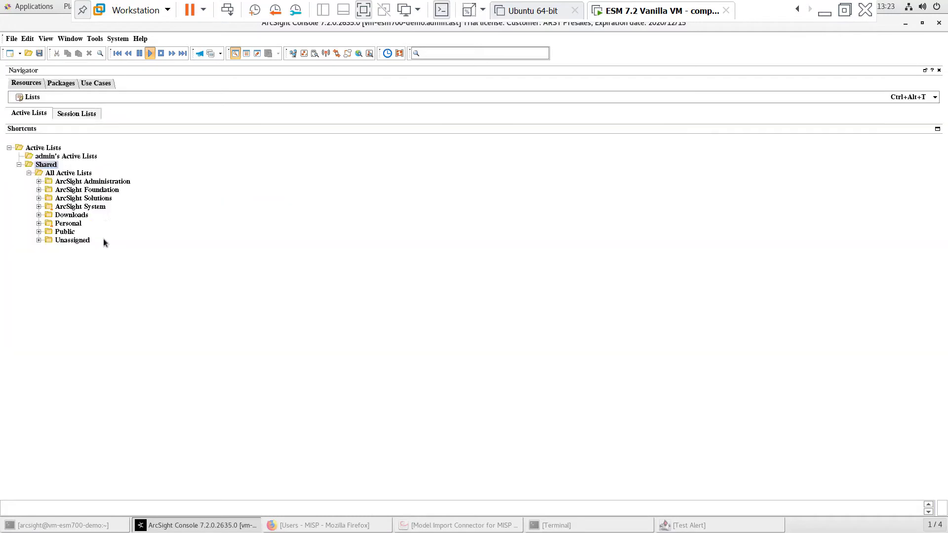
pyautogui.doubleClick(119, 189)
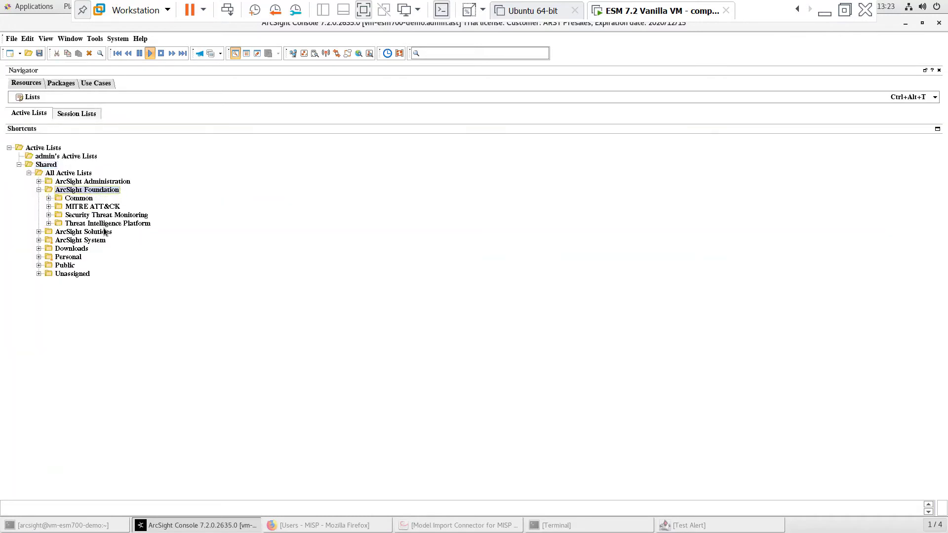
pyautogui.click(104, 224)
pyautogui.doubleClick(104, 226)
pyautogui.click(119, 247)
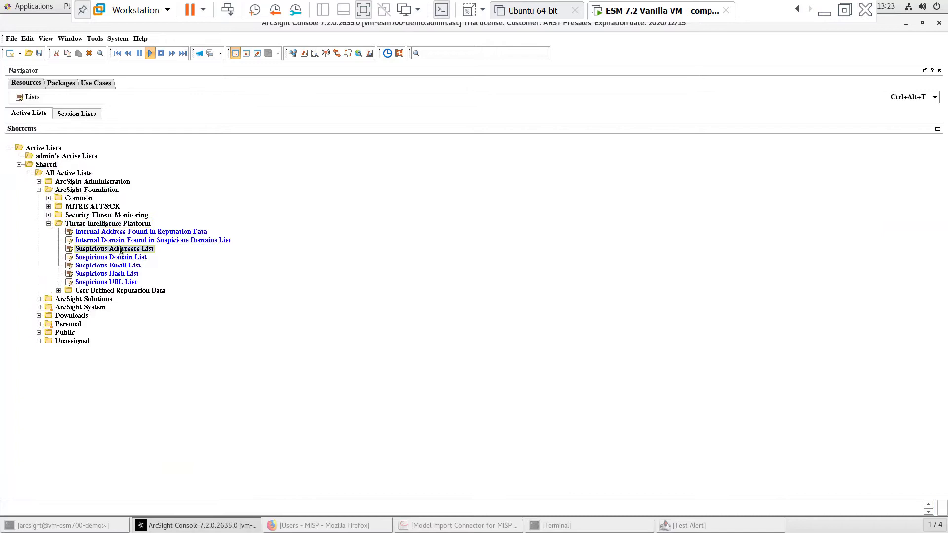
pyautogui.keyDown('shift'); pyautogui.click(120, 281); pyautogui.keyUp('shift')
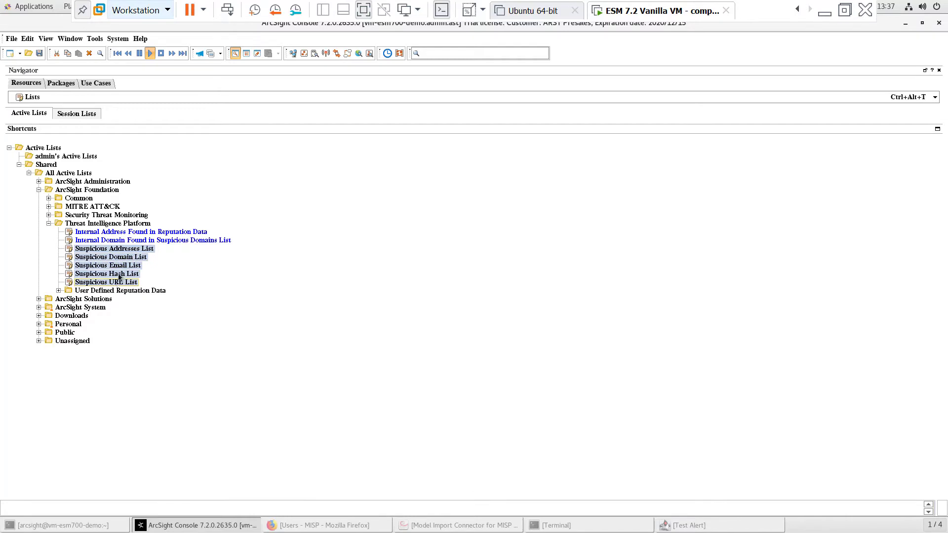
# Open Suspicious Hash List in Edit Active List, review its 30-day TTL, then close the editor
pyautogui.click(119, 275)
pyautogui.rightClick(118, 275)
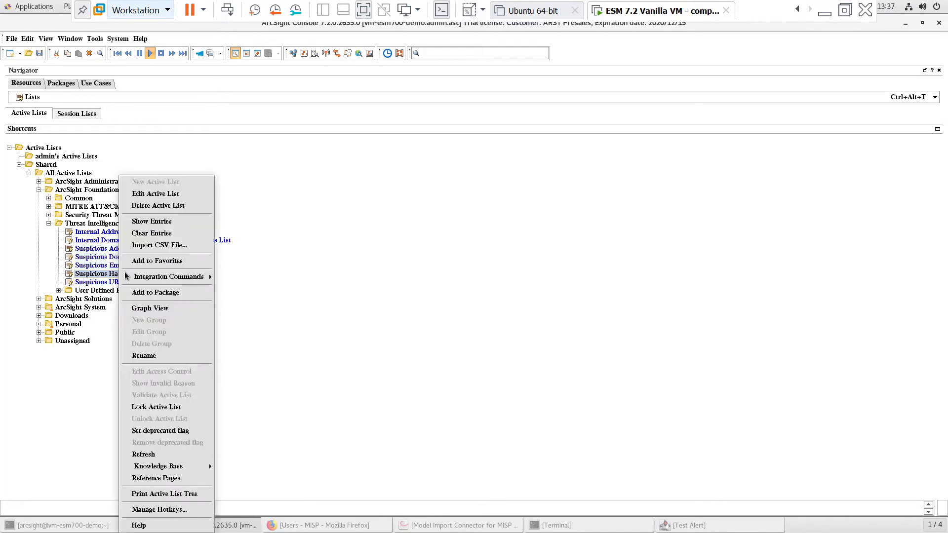
pyautogui.click(155, 193)
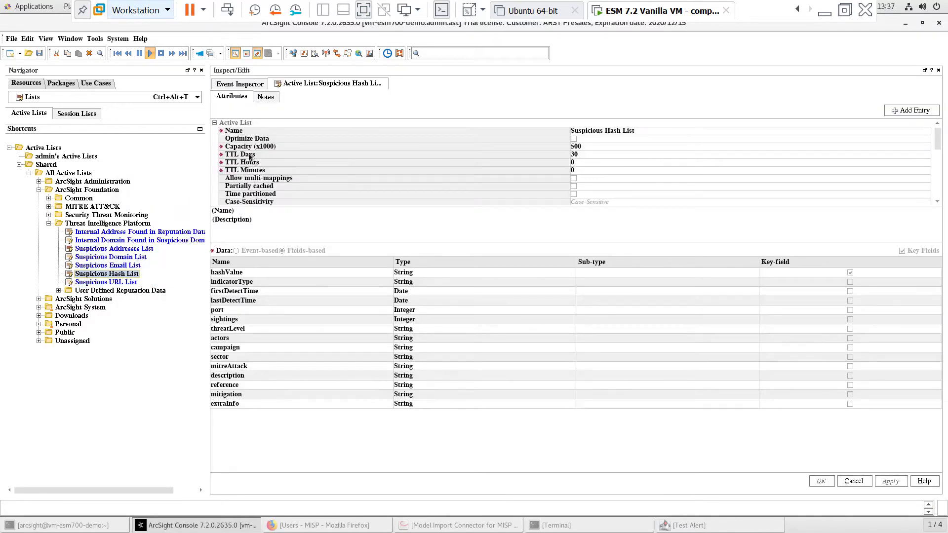
pyautogui.click(251, 154)
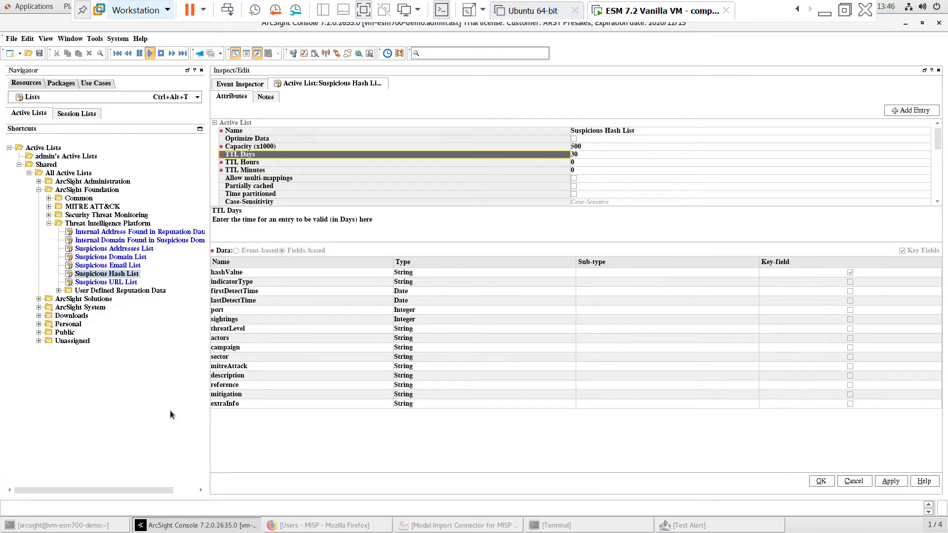
pyautogui.click(257, 54)
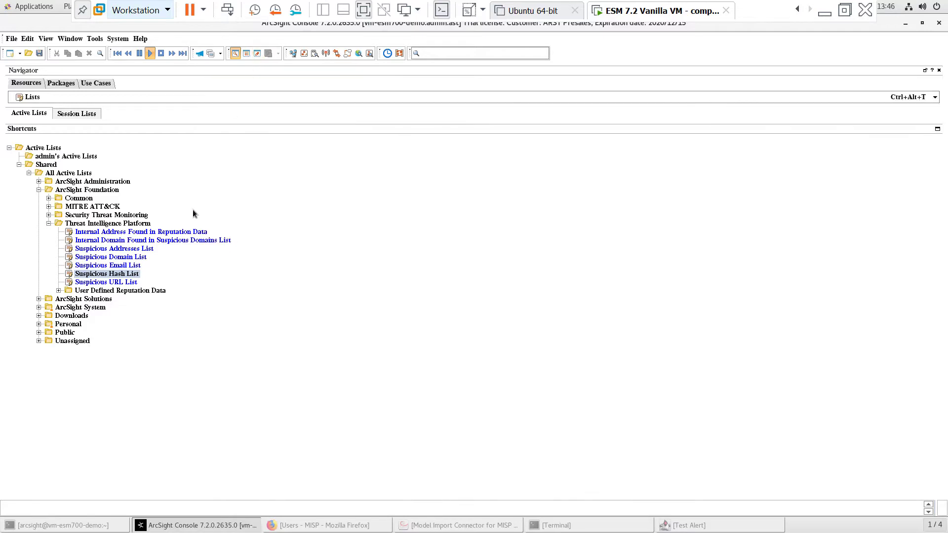
# Show the empty Suspicious Hash List entries, then open the Threat Intelligence Platform Reputation Data Overview dashboard
pyautogui.rightClick(127, 275)
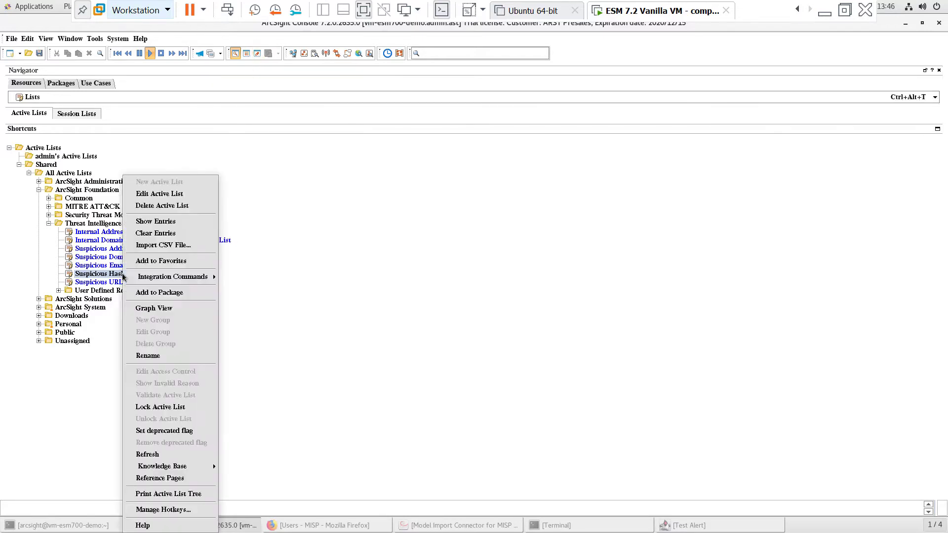
pyautogui.click(157, 222)
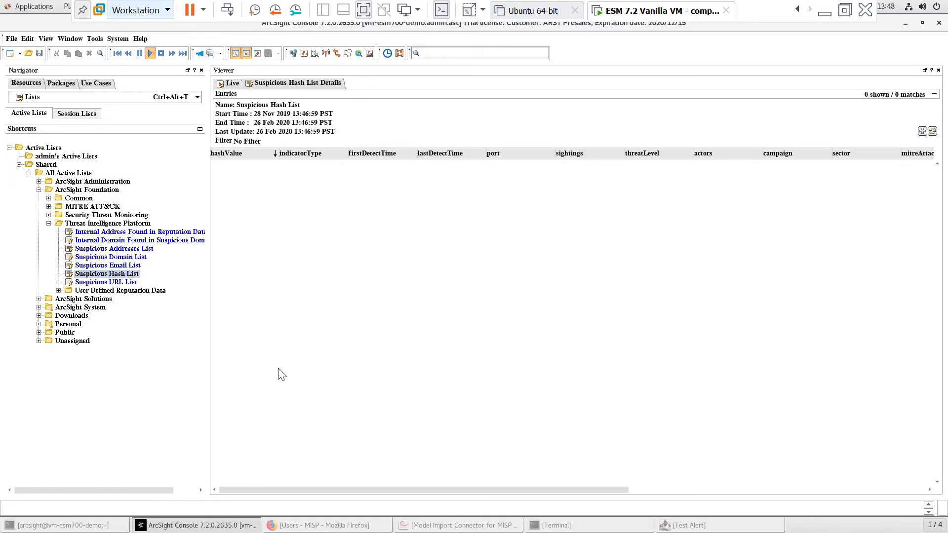
pyautogui.click(63, 99)
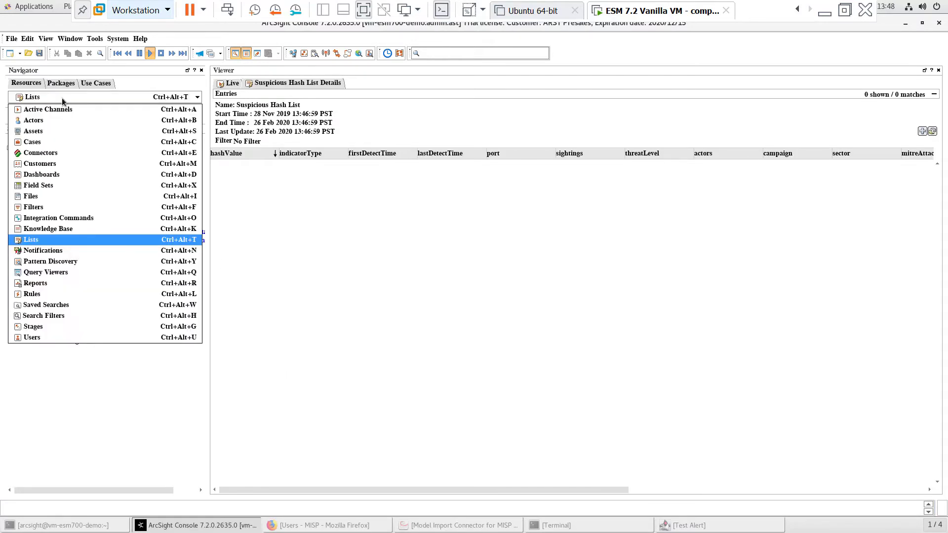
pyautogui.click(55, 176)
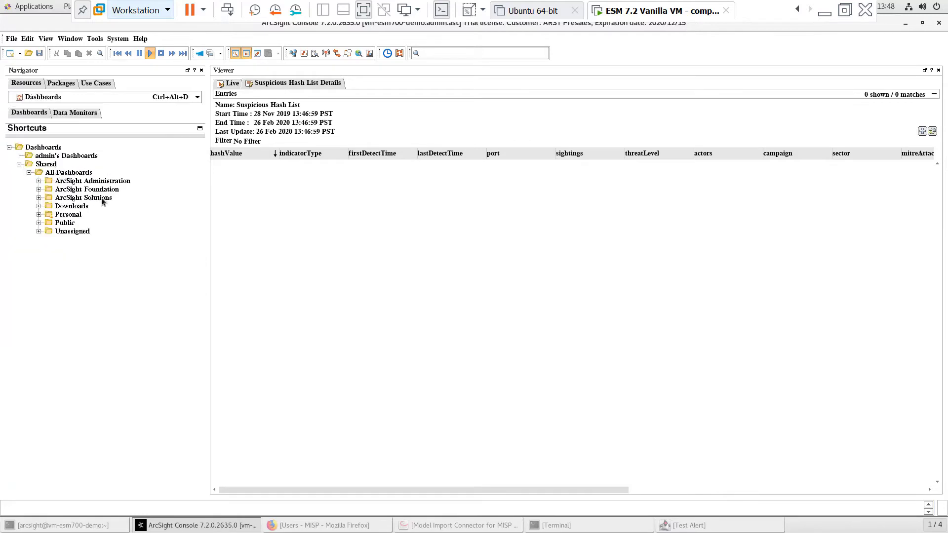
pyautogui.doubleClick(107, 190)
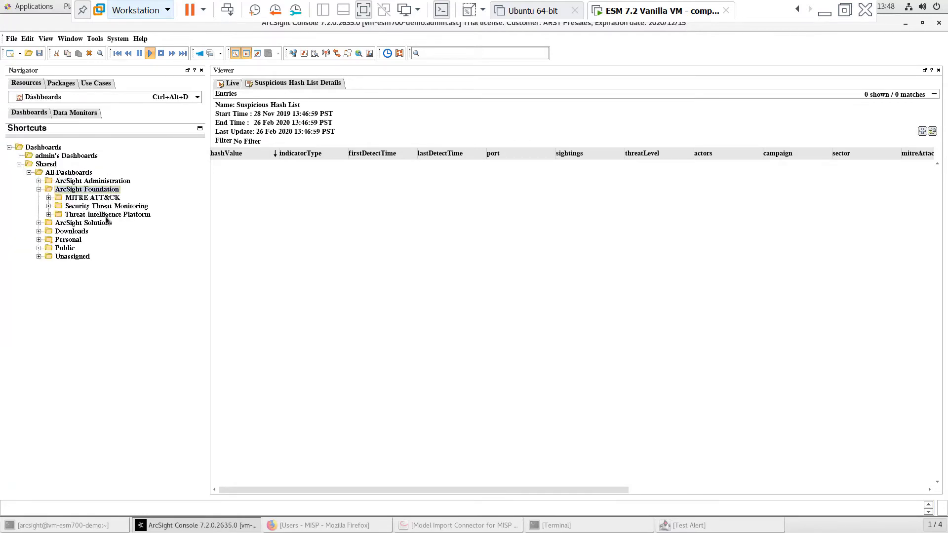
pyautogui.click(106, 216)
pyautogui.doubleClick(106, 217)
pyautogui.click(114, 224)
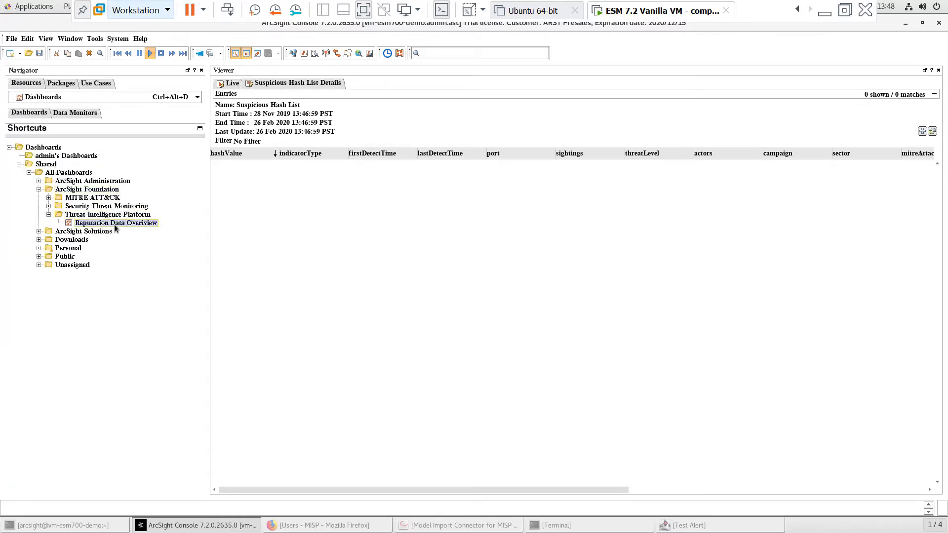
pyautogui.doubleClick(114, 224)
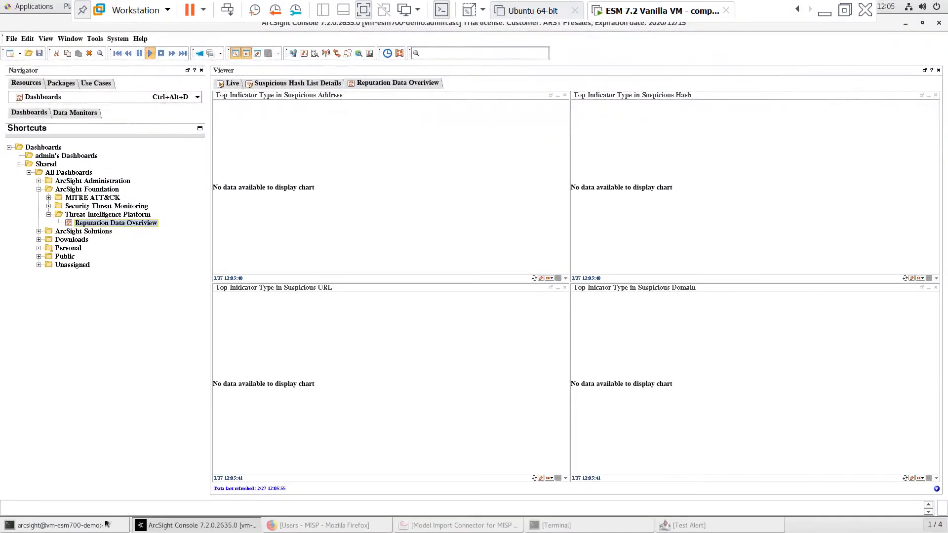
# Run the MispModelConnector-Linux64.bin installer with sudo and install the SmartConnector in the suggested folder
pyautogui.click(104, 526)
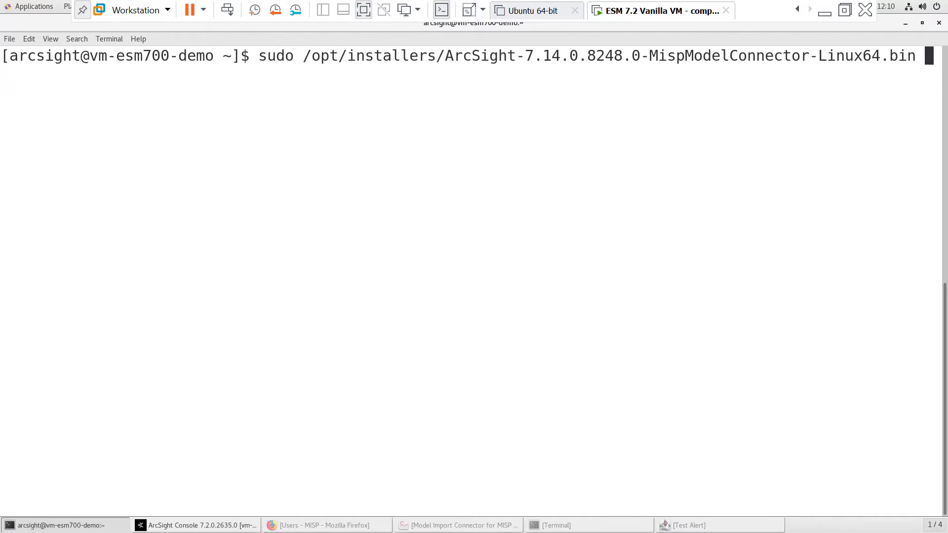
pyautogui.press('Return')
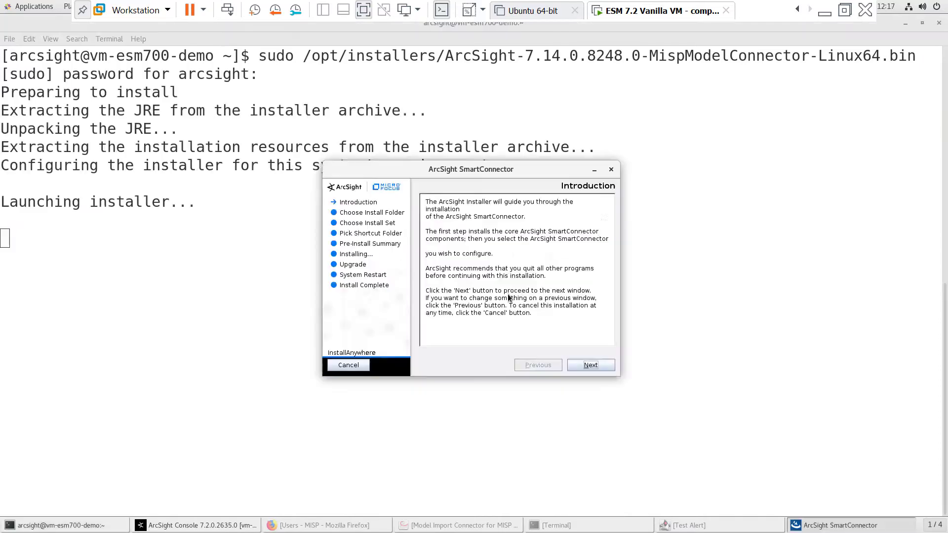
pyautogui.click(590, 365)
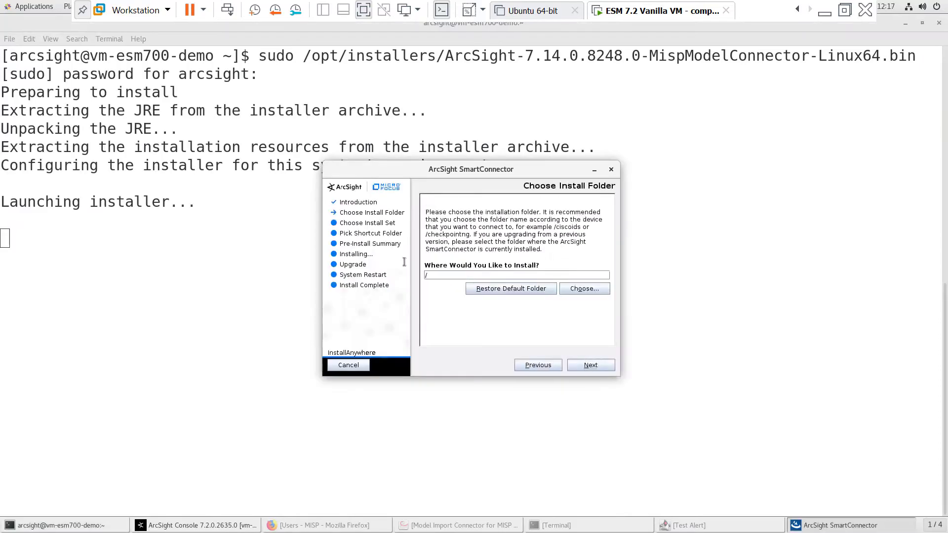
pyautogui.click(591, 364)
pyautogui.click(591, 365)
pyautogui.click(591, 364)
pyautogui.click(591, 364)
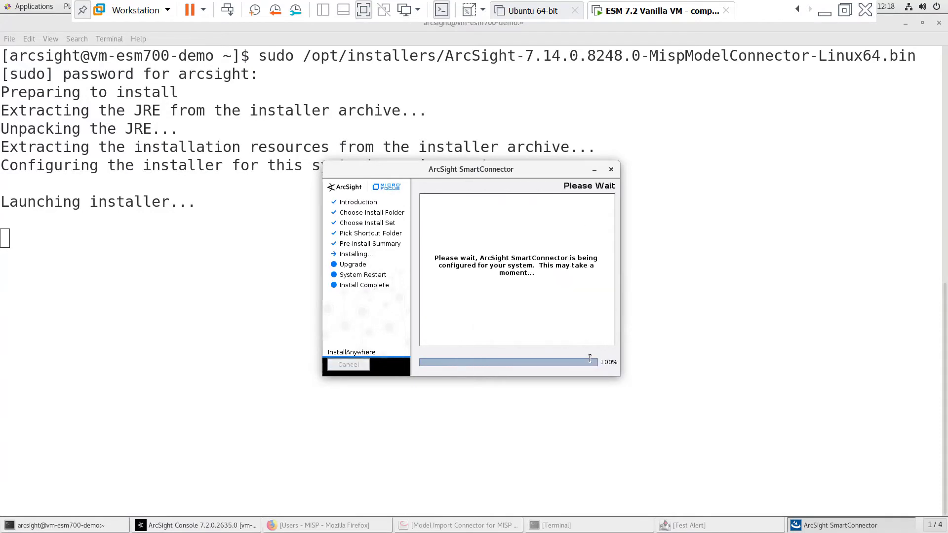
# Continue connector setup with the MISP model import connector up to the parameter details page
pyautogui.click(568, 403)
pyautogui.click(567, 403)
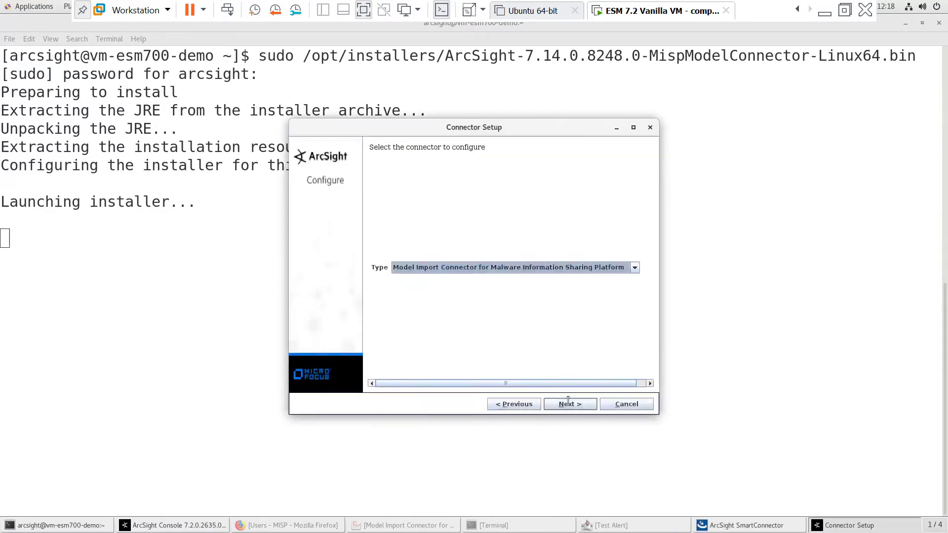
pyautogui.click(567, 403)
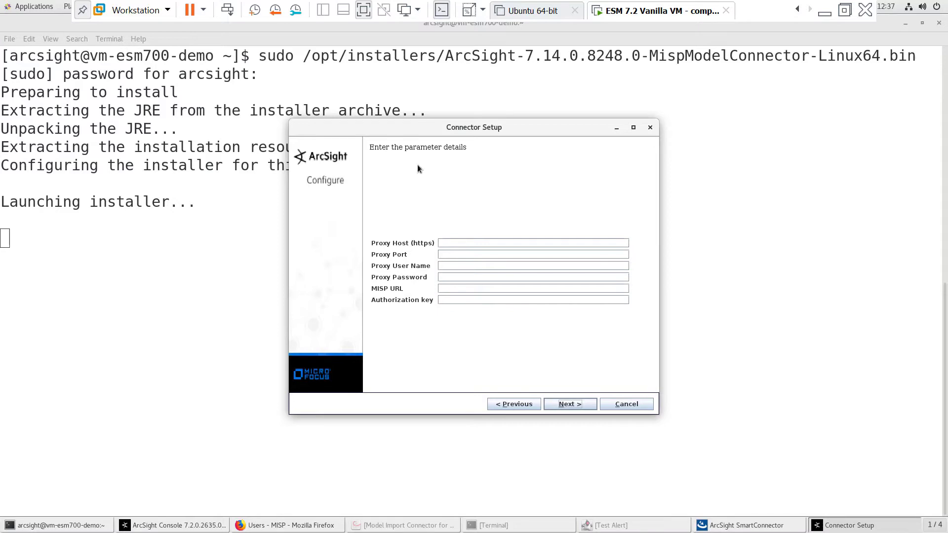
# Log in to MISP, go to Event Actions > Automation, and select the current API key
pyautogui.click(260, 527)
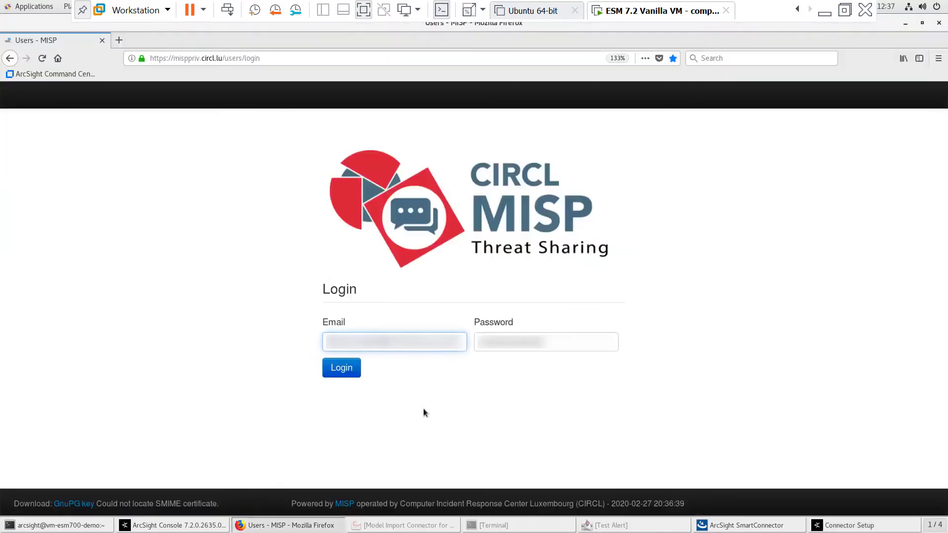
pyautogui.click(347, 375)
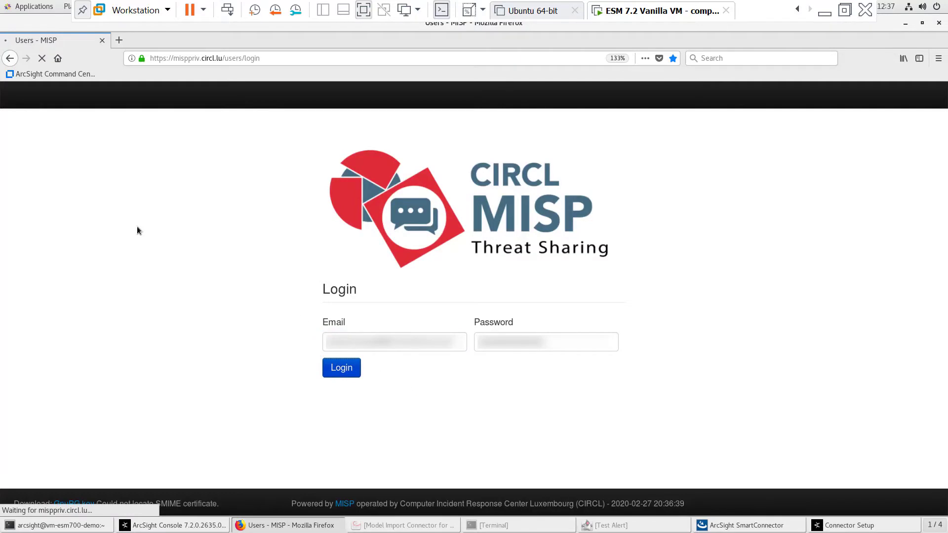
pyautogui.moveTo(77, 100)
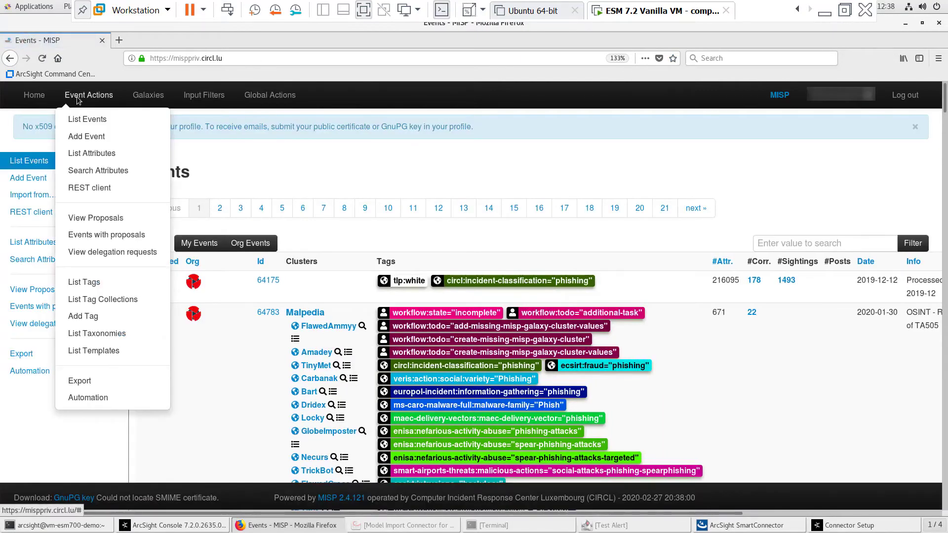
pyautogui.click(97, 401)
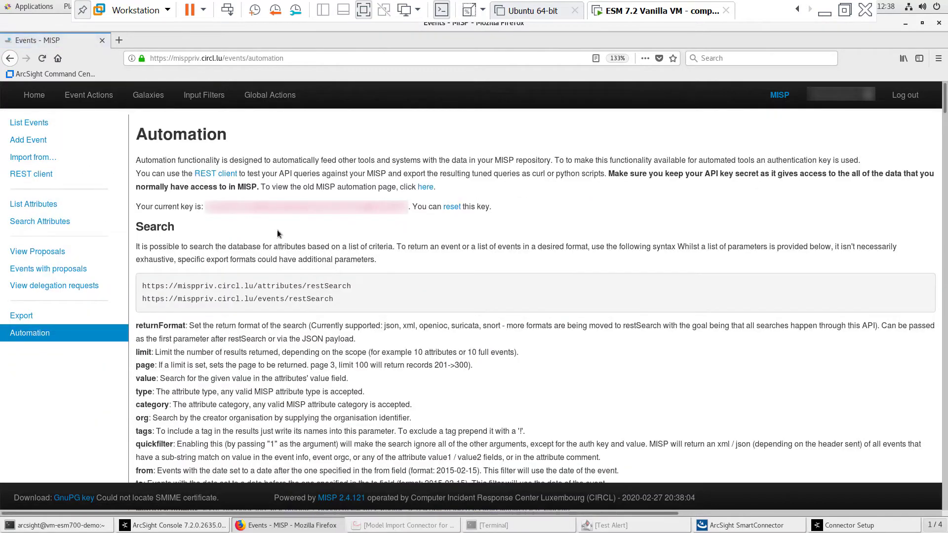
pyautogui.doubleClick(282, 207)
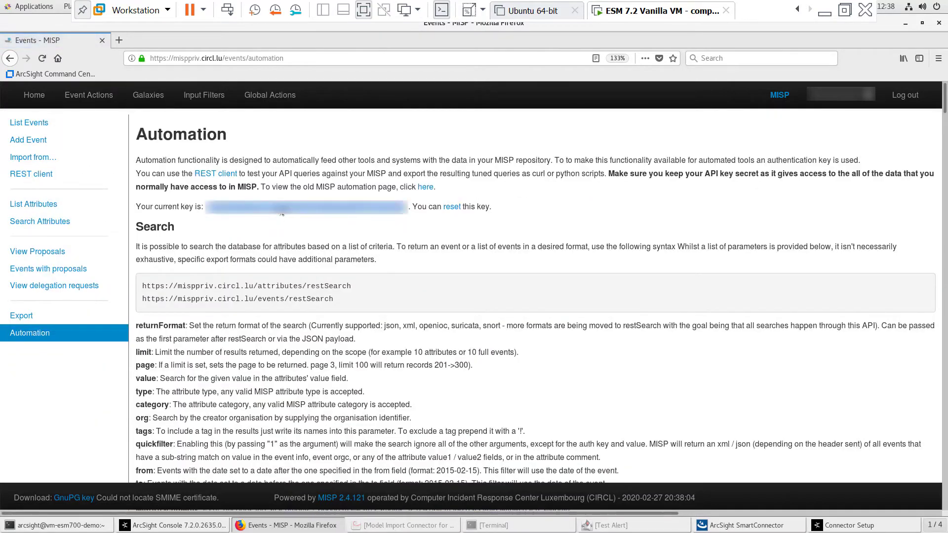
# Start selecting the MISP server URL in Firefox's address bar
pyautogui.click(821, 527)
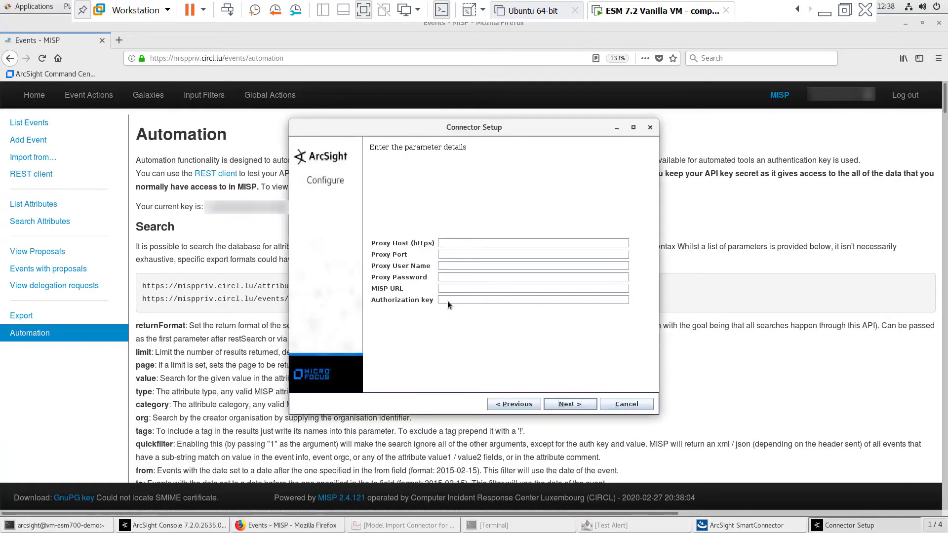
pyautogui.click(209, 359)
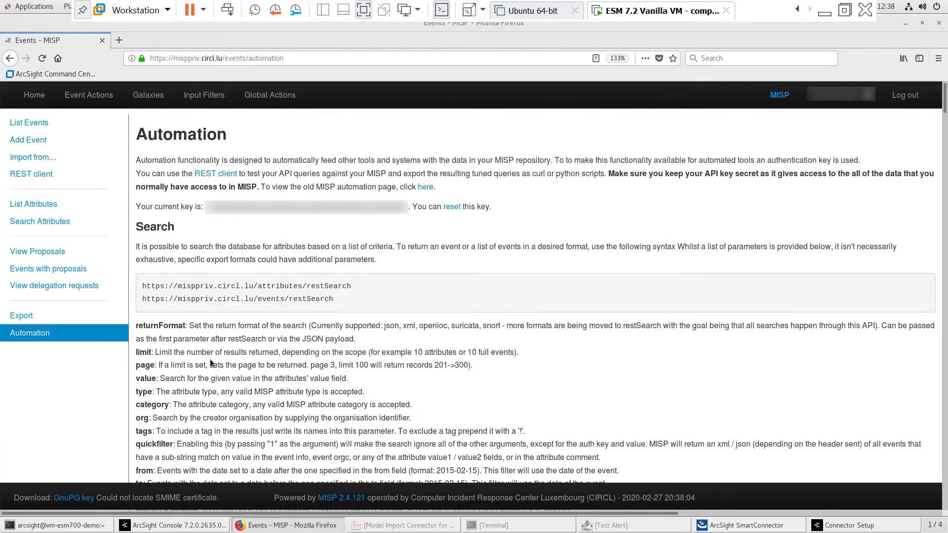
pyautogui.click(302, 58)
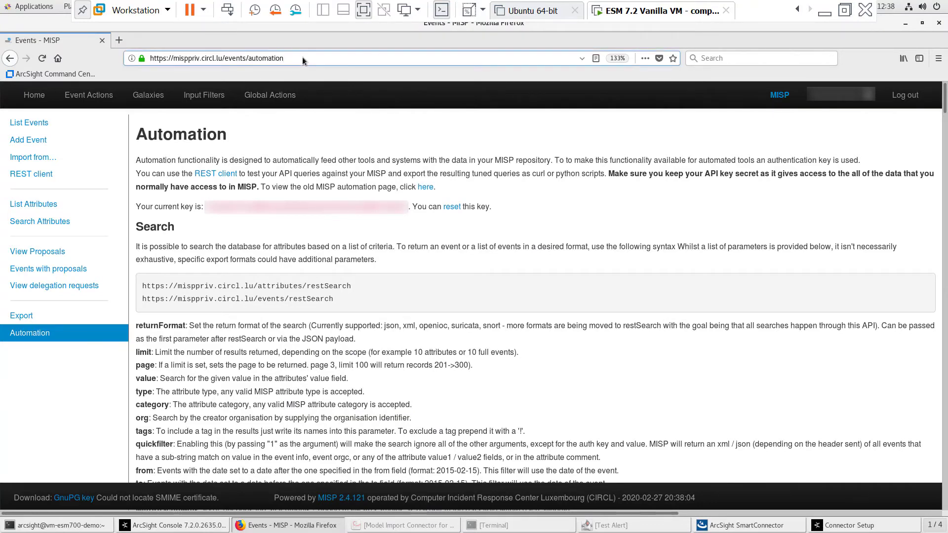
pyautogui.hotkey('shift', 'Right')
pyautogui.hotkey('shift', 'Right')
pyautogui.hotkey('shift', 'Right')
pyautogui.hotkey('shift', 'Right')
pyautogui.hotkey('shift', 'Right')
pyautogui.hotkey('shift', 'Right')
pyautogui.hotkey('shift', 'Right')
pyautogui.hotkey('shift', 'Right')
pyautogui.hotkey('shift', 'Right')
pyautogui.hotkey('shift', 'Right')
pyautogui.hotkey('shift', 'Right')
pyautogui.hotkey('shift', 'Right')
pyautogui.hotkey('shift', 'Right')
pyautogui.hotkey('shift', 'Right')
pyautogui.hotkey('shift', 'Right')
pyautogui.hotkey('shift', 'Right')
pyautogui.hotkey('shift', 'Right')
pyautogui.hotkey('shift', 'Right')
pyautogui.hotkey('shift', 'Right')
pyautogui.hotkey('shift', 'Right')
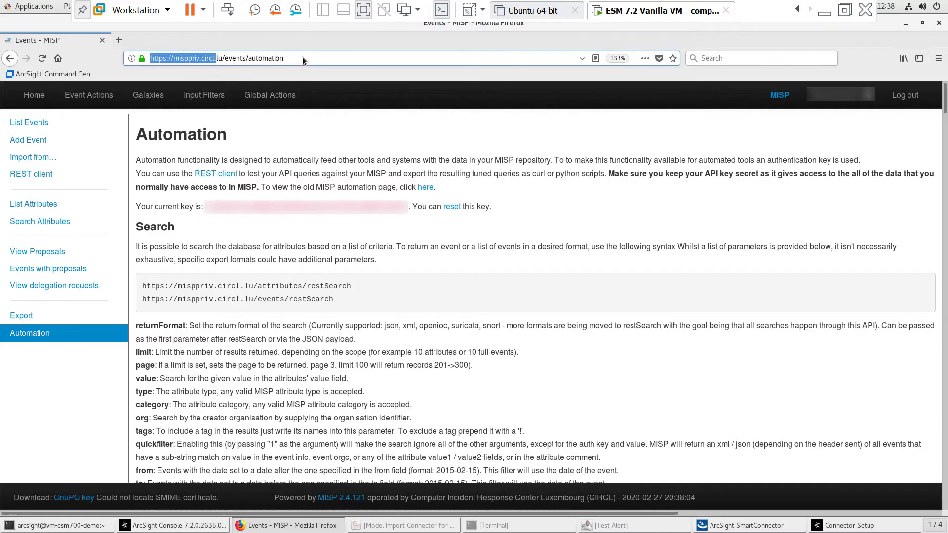
# Copy the full MISP server URL and paste it into the connector setup's MISP URL field
pyautogui.hotkey('shift', 'Right')
pyautogui.hotkey('shift', 'Right')
pyautogui.hotkey('shift', 'Right')
pyautogui.hotkey('shift', 'Right')
pyautogui.hotkey('ctrl', 'c')
pyautogui.click(811, 527)
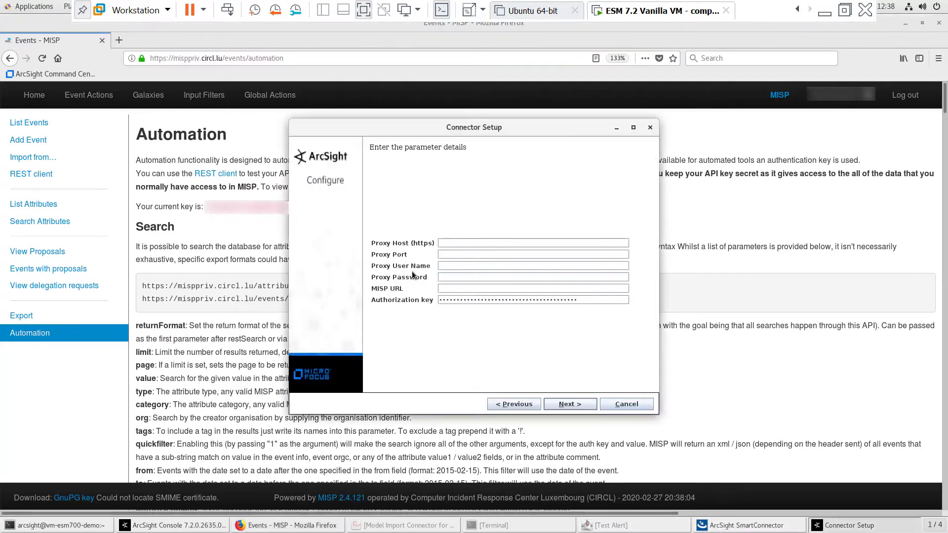
pyautogui.click(455, 291)
pyautogui.hotkey('ctrl', 'v')
# Register the connector to the ESM manager on port 8443, import its certificate, and finish installation
pyautogui.click(570, 404)
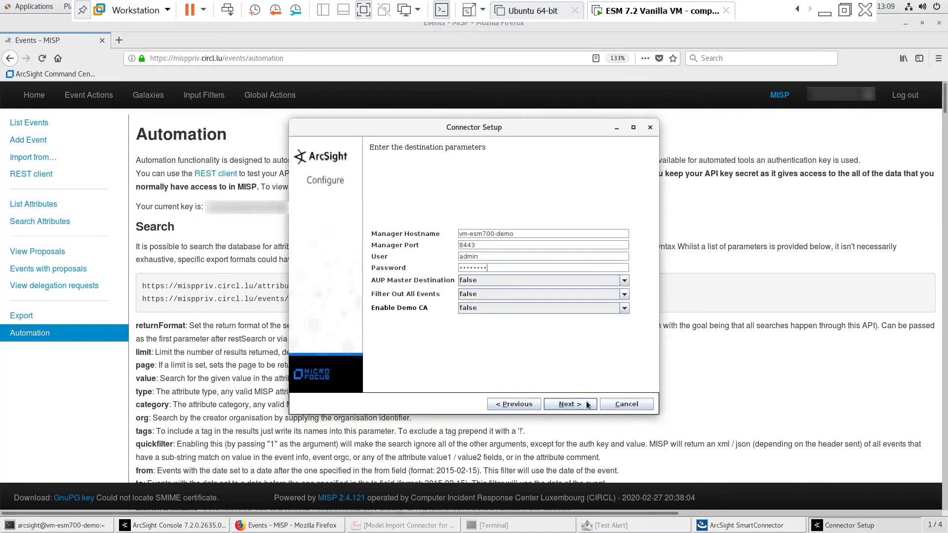
pyautogui.click(587, 404)
pyautogui.click(577, 406)
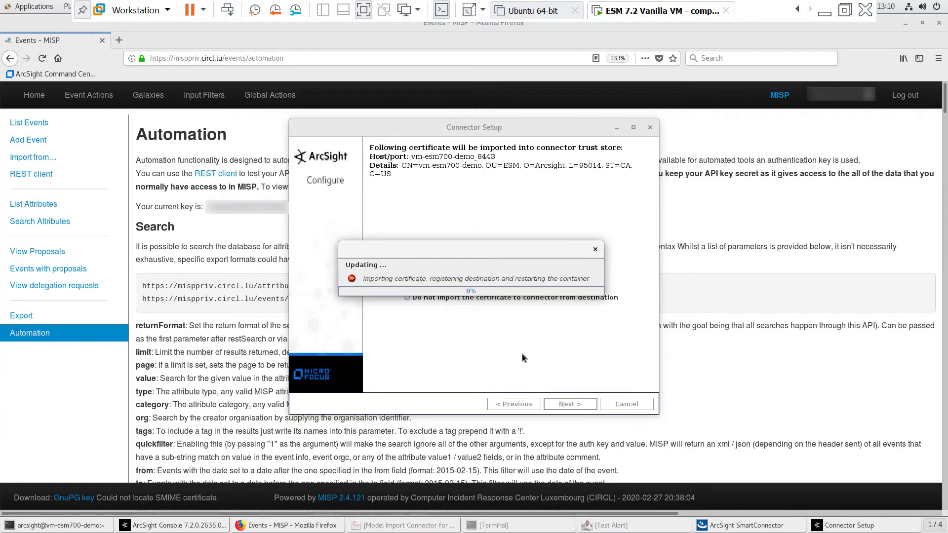
pyautogui.click(571, 404)
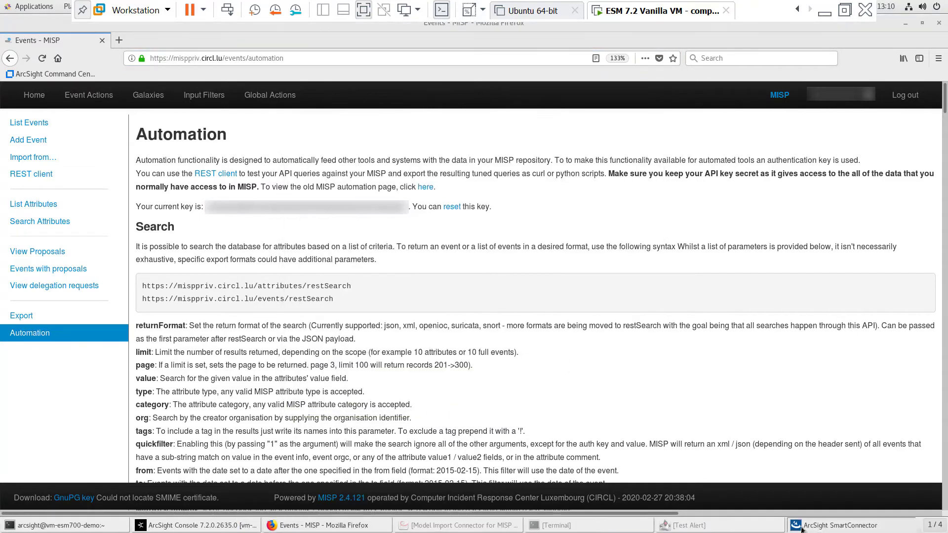
pyautogui.click(800, 527)
pyautogui.click(584, 367)
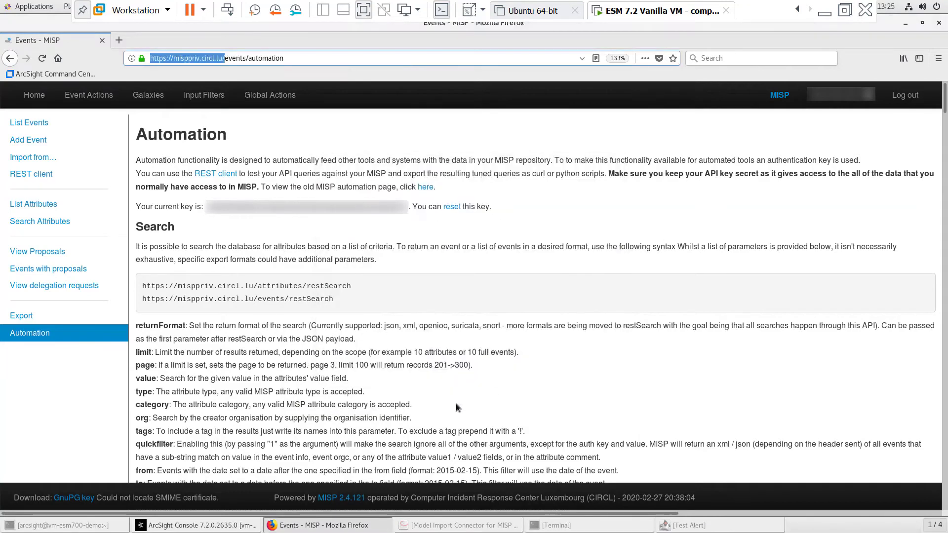
pyautogui.click(111, 525)
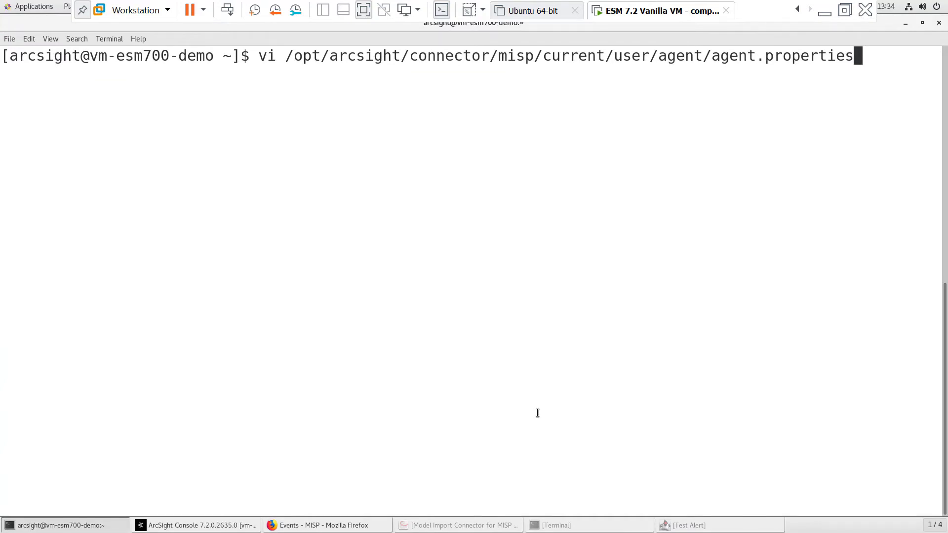
# Open agent.properties in vi and highlight the agents[0].start.date=2020-01-27 setting
pyautogui.press('Return')
pyautogui.press('Down')
pyautogui.press('Down')
pyautogui.press('Down')
pyautogui.press('Down')
pyautogui.press('Down')
pyautogui.press('Down')
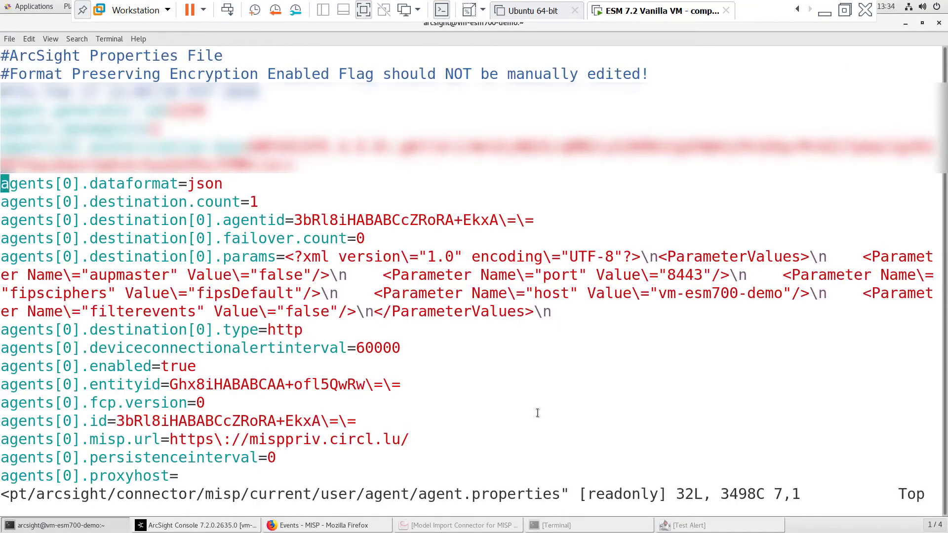
pyautogui.press('Down')
pyautogui.press('Down')
pyautogui.press('Down')
pyautogui.press('Down')
pyautogui.press('Down')
pyautogui.press('Down')
pyautogui.press('Down')
pyautogui.press('Down')
pyautogui.press('Down')
pyautogui.press('Down')
pyautogui.press('Down')
pyautogui.press('Down')
pyautogui.press('Down')
pyautogui.press('Down')
pyautogui.press('Down')
pyautogui.press('Down')
pyautogui.press('Down')
pyautogui.press('Down')
pyautogui.press('Down')
pyautogui.press('Down')
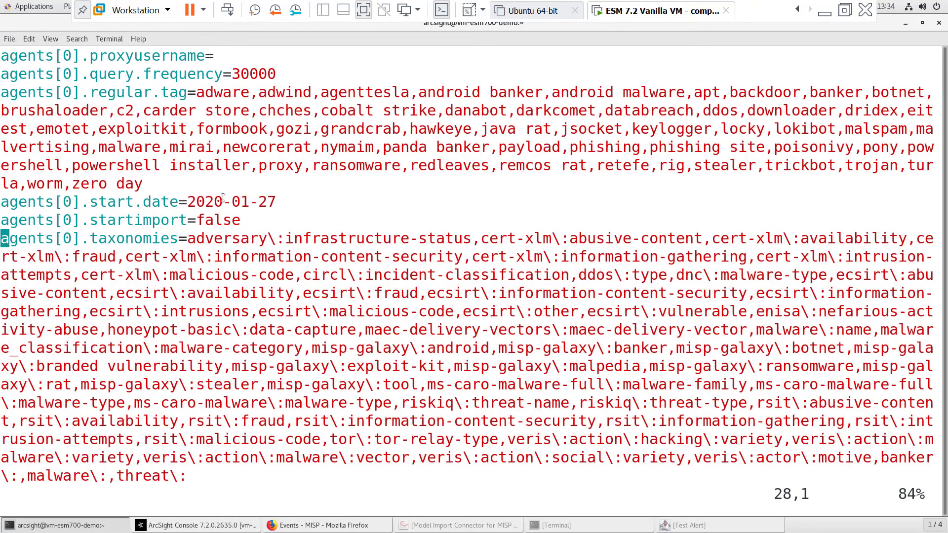
pyautogui.moveTo(275, 200); pyautogui.dragTo(1, 201)
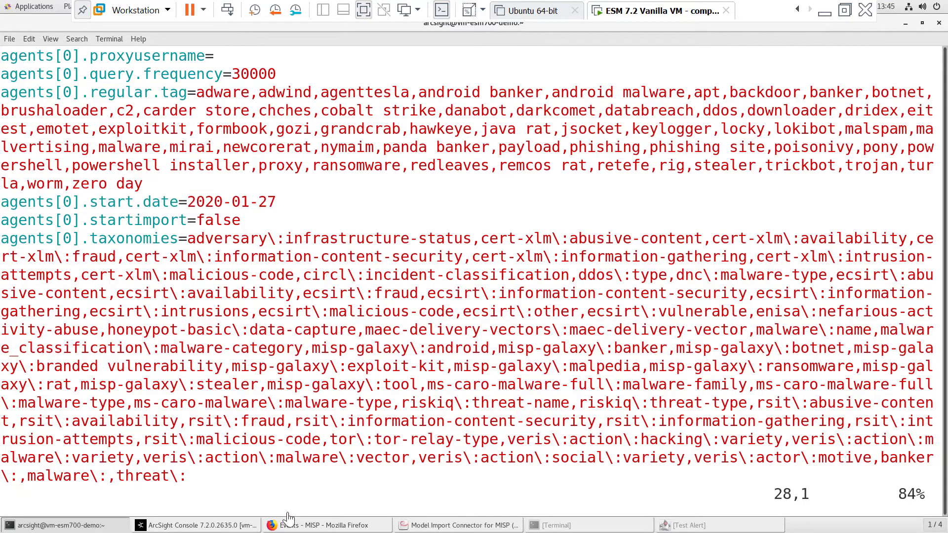
# In the Model Import Connector guide, highlight step 12 on increasing the Java heap memory
pyautogui.click(471, 527)
pyautogui.click(472, 527)
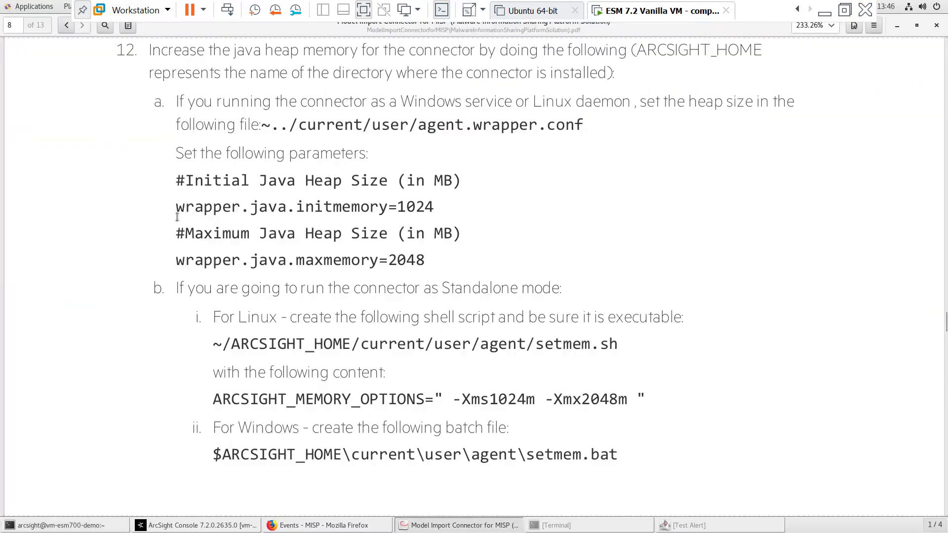
pyautogui.moveTo(176, 101); pyautogui.dragTo(633, 461)
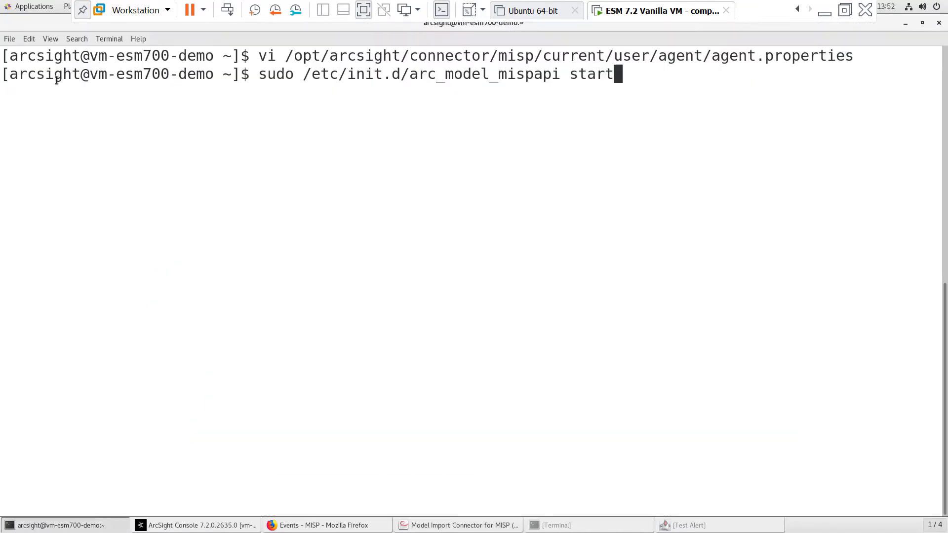
# Start the connector with sudo /etc/init.d/arc_model_mispapi start, entering the sudo password
pyautogui.press('Return')
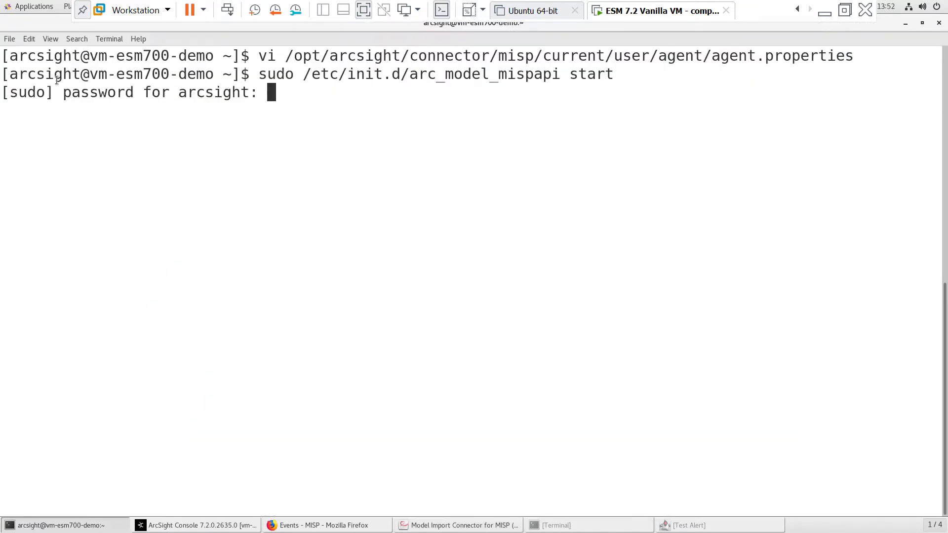
pyautogui.press('Return')
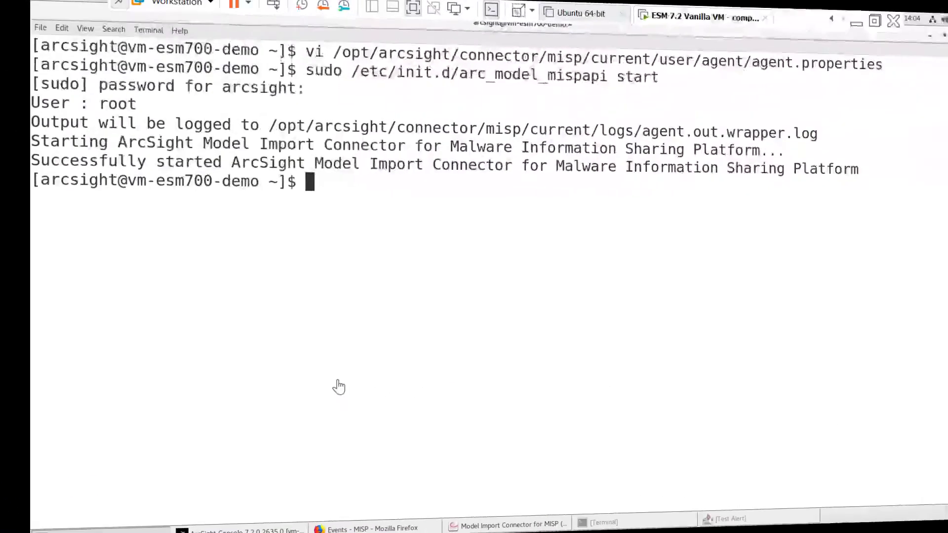
# Open the misp connector's configuration from Site Connectors in the Connectors tree, maximized
pyautogui.click(230, 527)
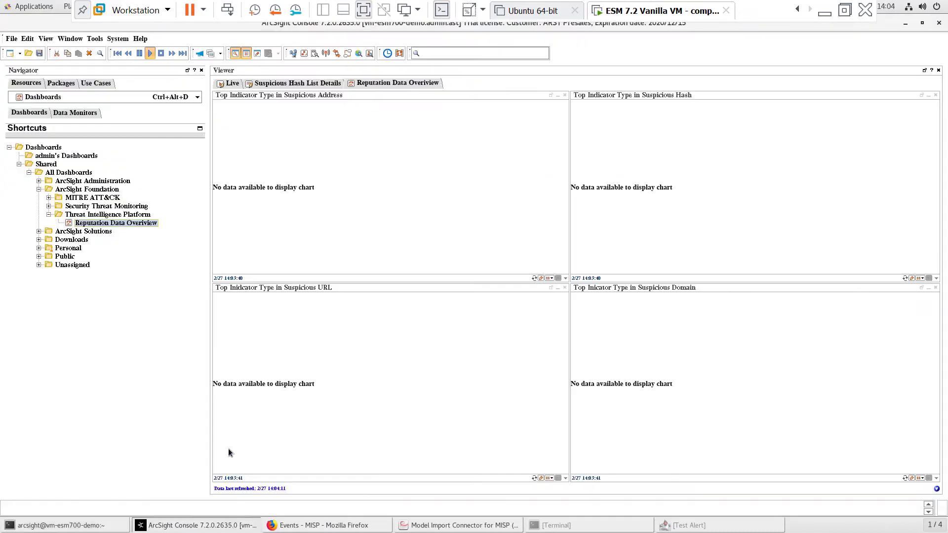
pyautogui.click(84, 97)
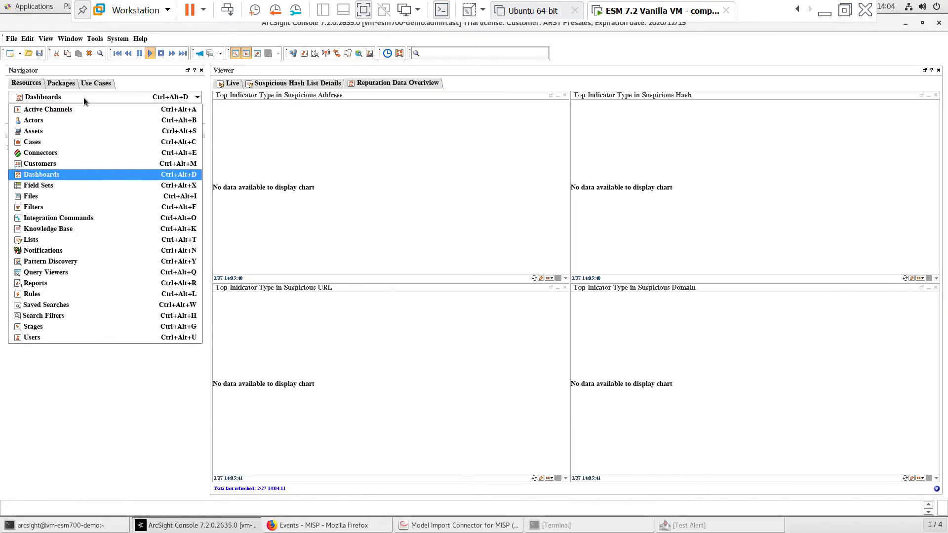
pyautogui.click(66, 154)
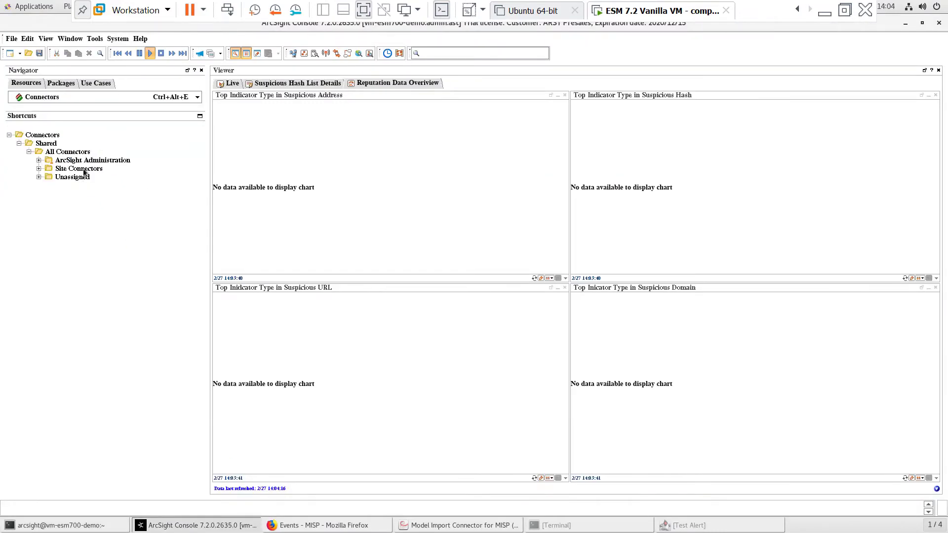
pyautogui.doubleClick(96, 170)
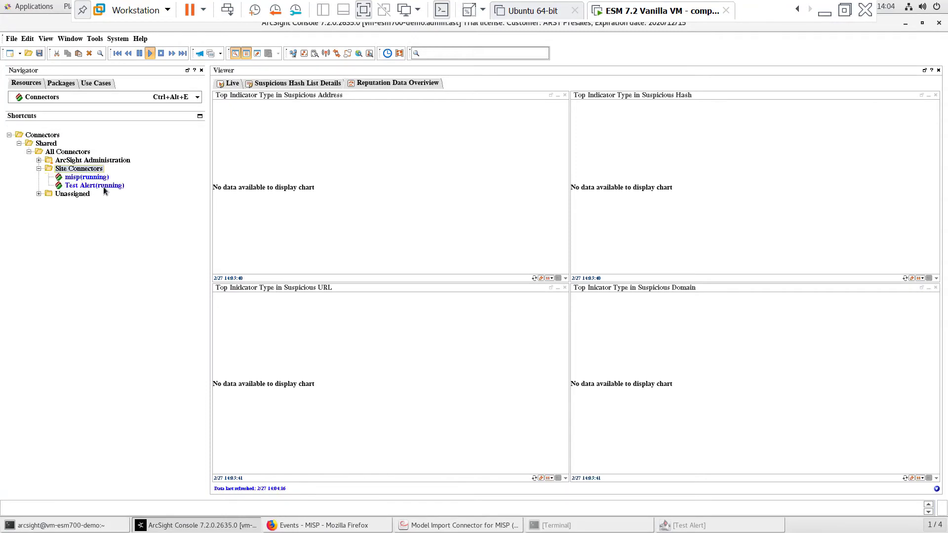
pyautogui.click(91, 179)
pyautogui.rightClick(91, 181)
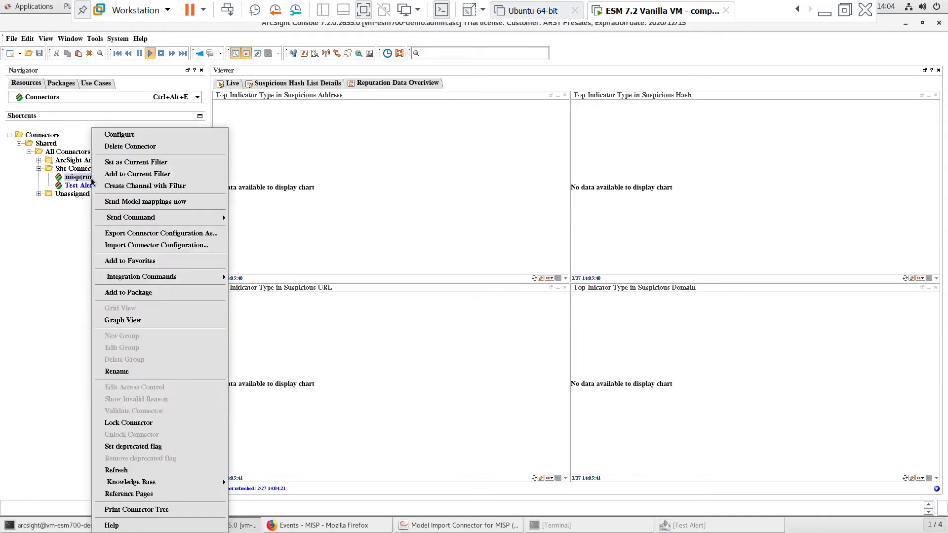
pyautogui.click(142, 137)
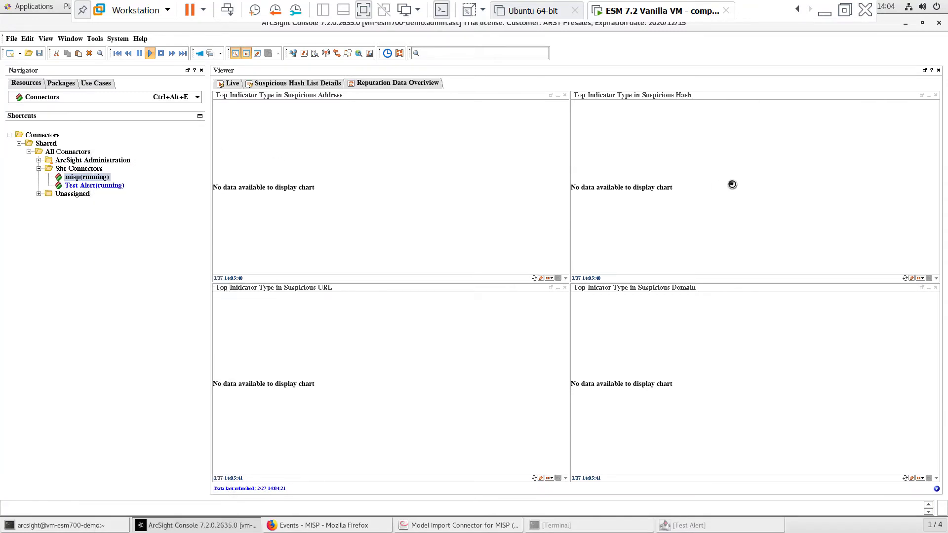
pyautogui.click(249, 53)
# Set the Model Import User to admin and apply the change
pyautogui.click(613, 169)
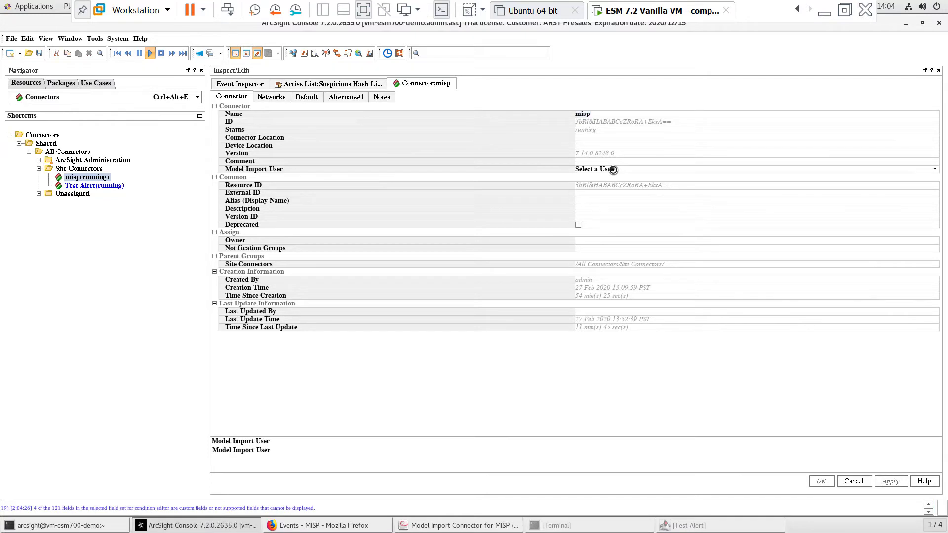
pyautogui.click(613, 192)
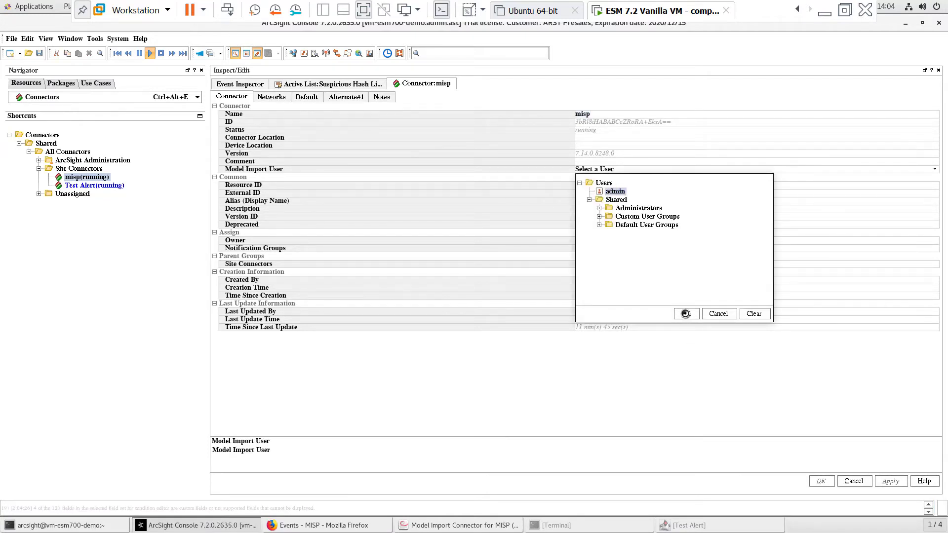
pyautogui.click(685, 314)
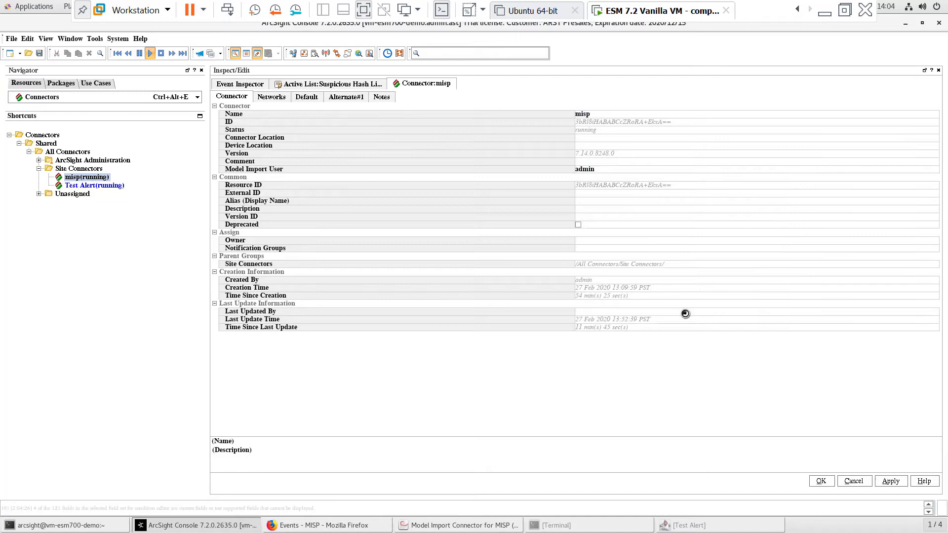
pyautogui.click(891, 481)
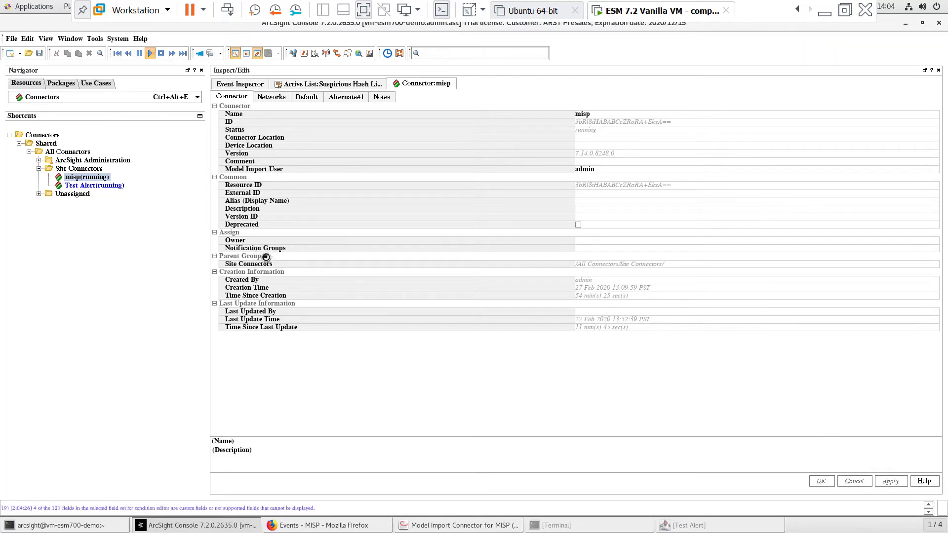
# Send the Start Import model-import command to the misp connector and show its command result
pyautogui.rightClick(79, 177)
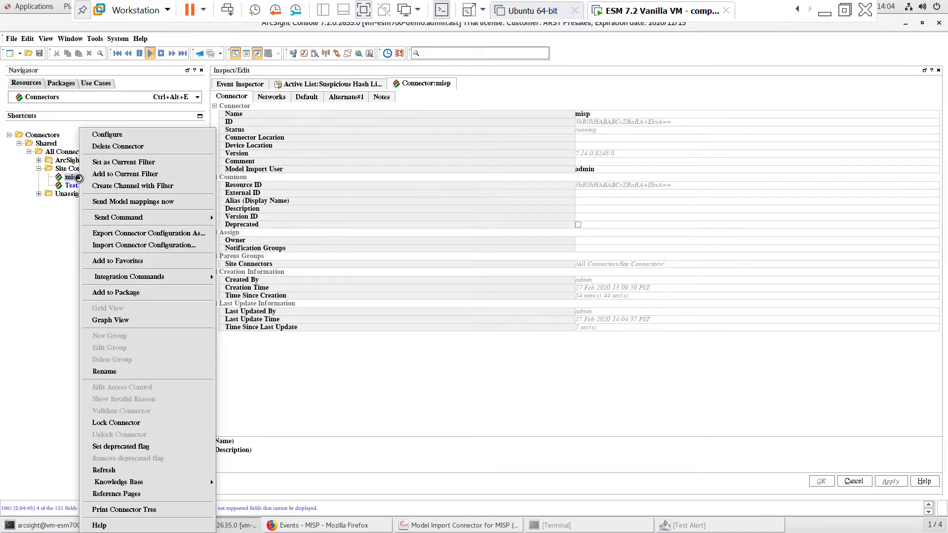
pyautogui.moveTo(111, 220)
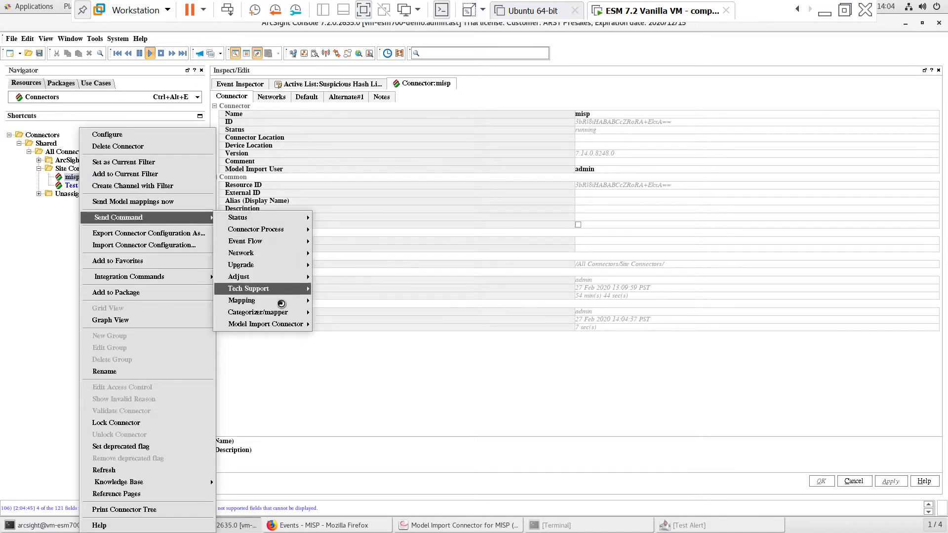
pyautogui.moveTo(289, 325)
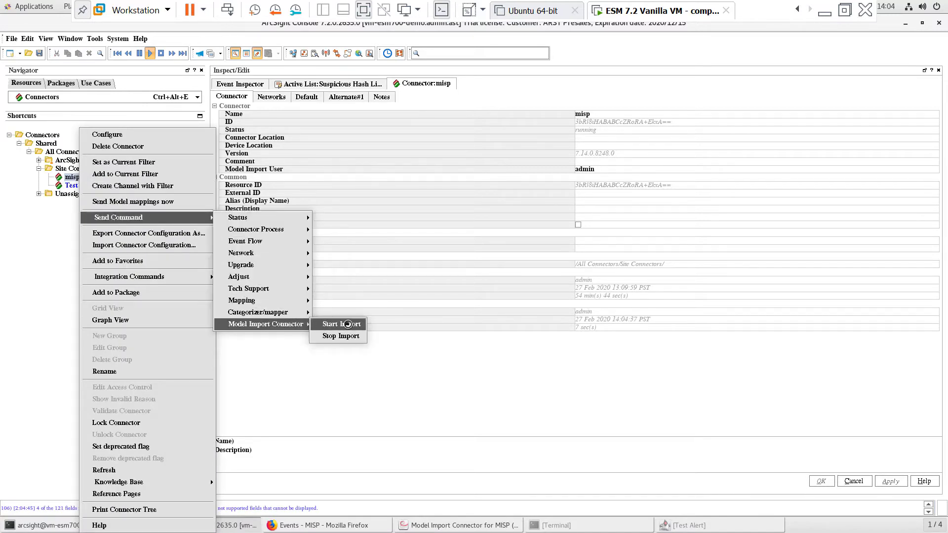
pyautogui.click(348, 324)
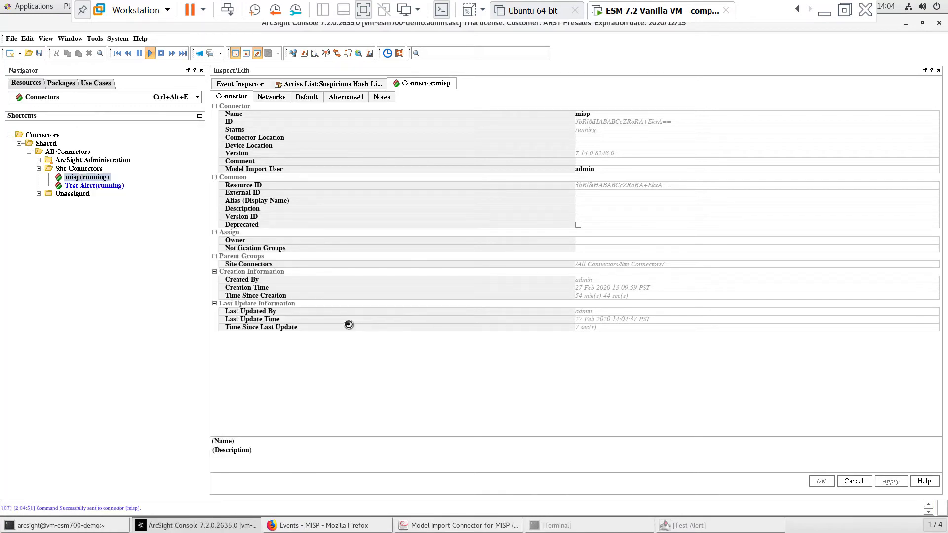
pyautogui.click(245, 53)
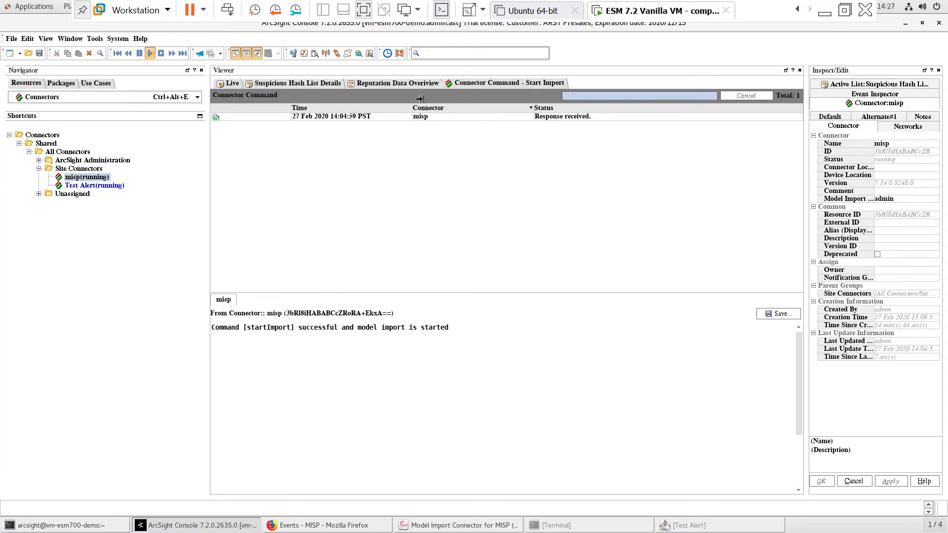
# Refresh the Suspicious Hash List to 734 entries, view Reputation Data Overview, and raise Test Alert
pyautogui.click(312, 83)
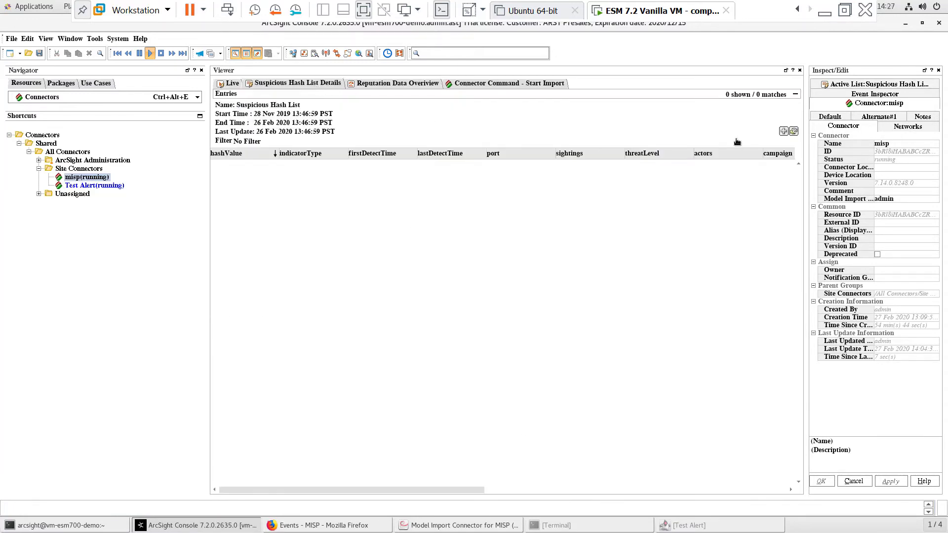
pyautogui.click(793, 131)
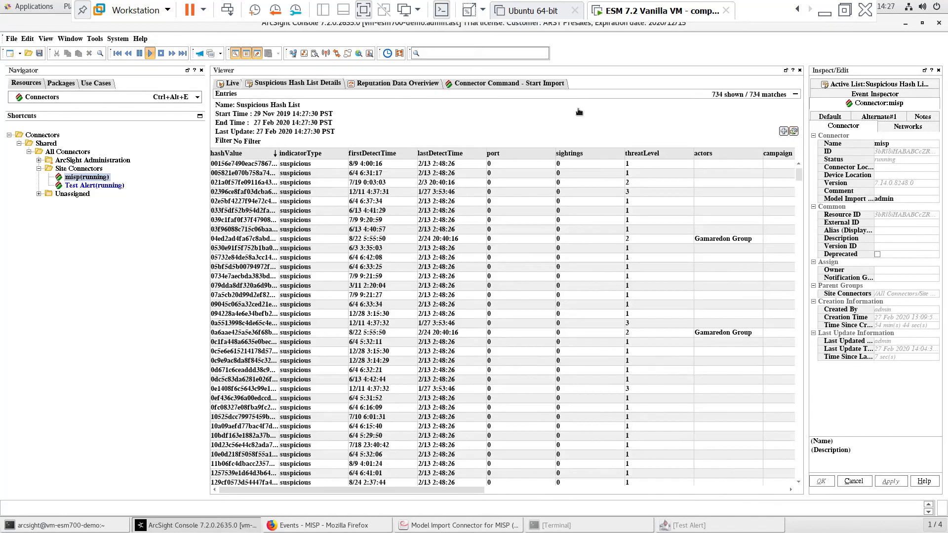
pyautogui.click(408, 84)
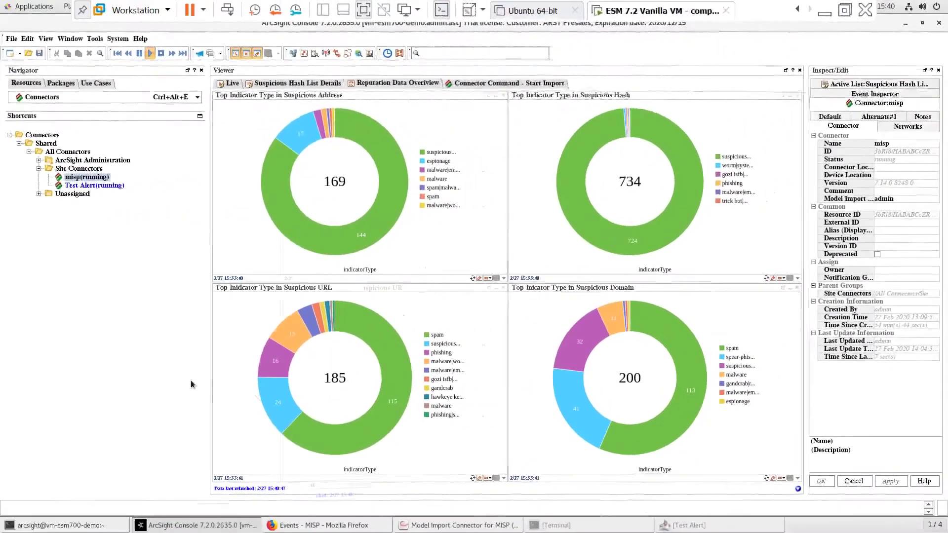
pyautogui.click(675, 526)
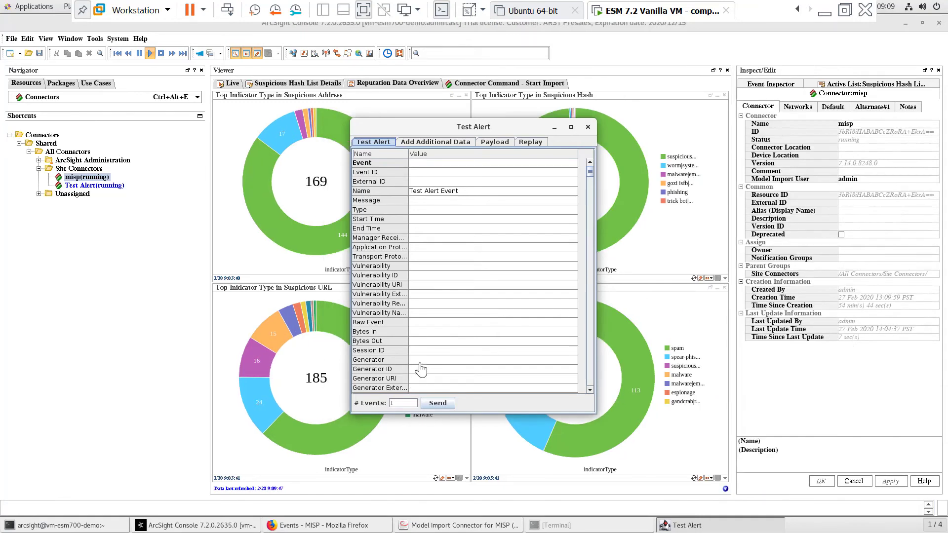
# Widen the Suspicious Hash List hashValue column to full hashes and switch the Navigator to Rules
pyautogui.click(274, 85)
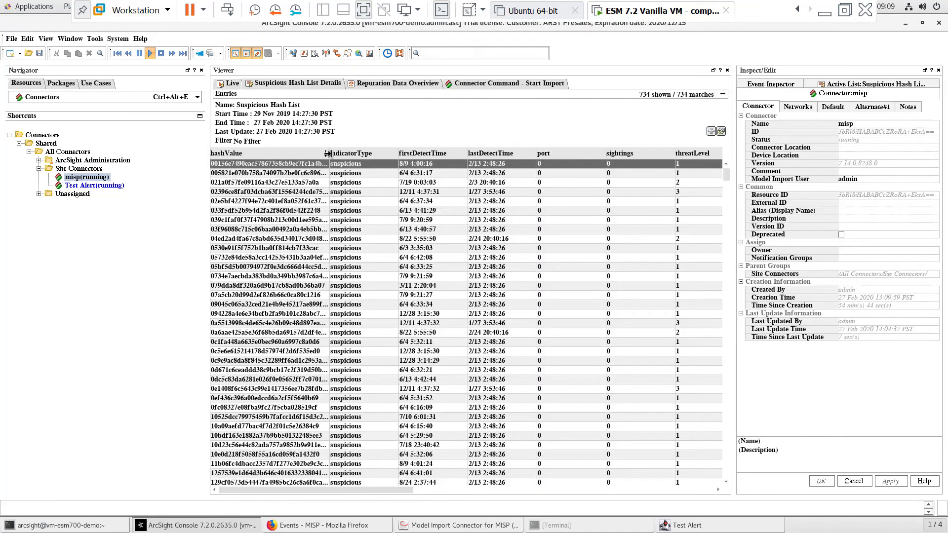
pyautogui.moveTo(334, 150); pyautogui.dragTo(425, 154)
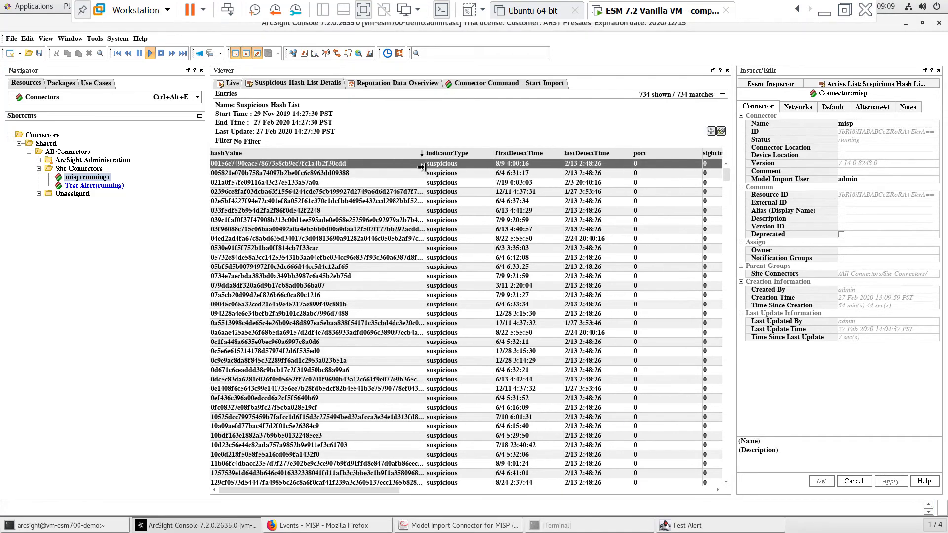
pyautogui.click(106, 97)
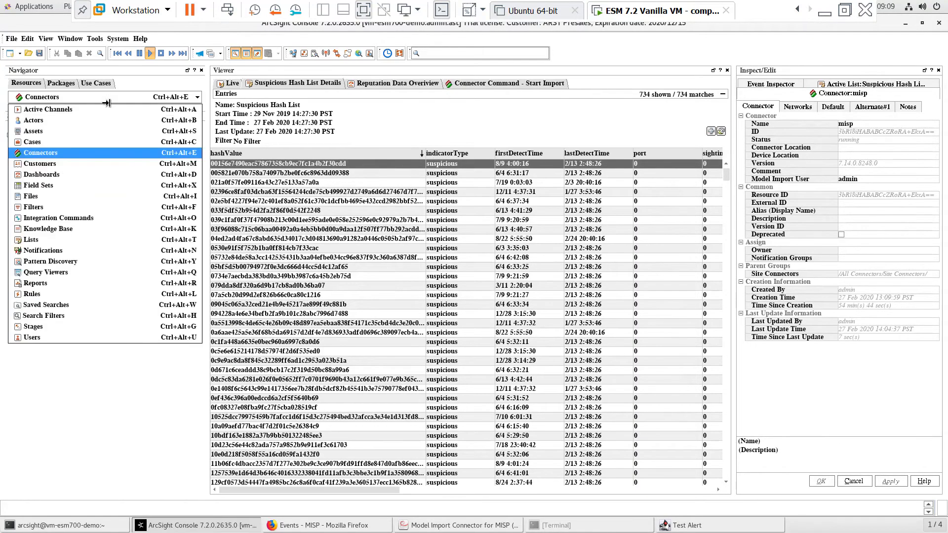
pyautogui.click(97, 294)
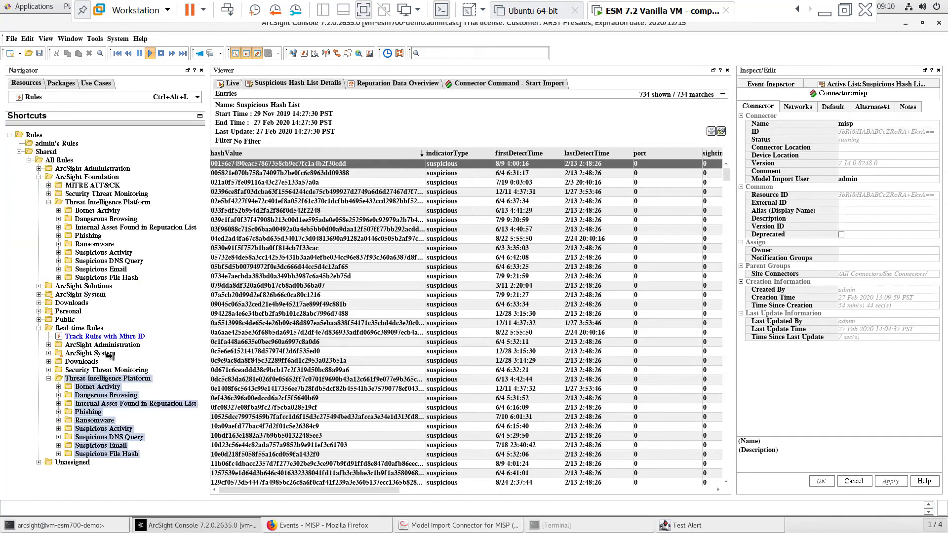
# Open the Suspicious File Hash Activity in Host rule's Conditions beside the Suspicious Hash List
pyautogui.doubleClick(115, 277)
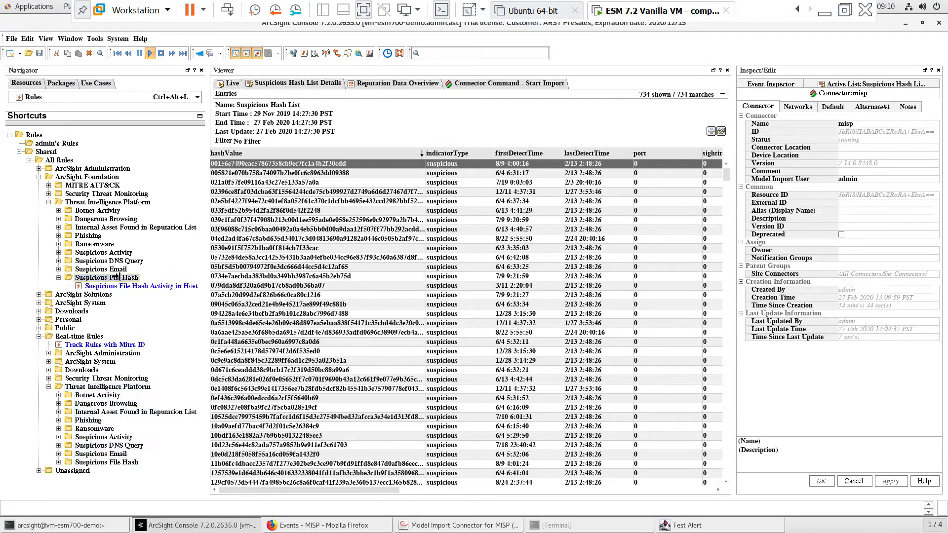
pyautogui.click(115, 286)
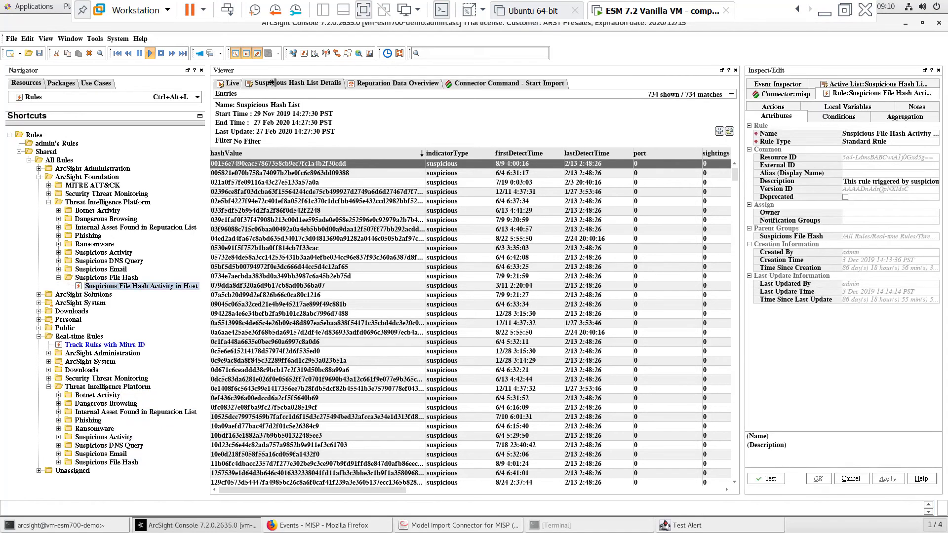
pyautogui.click(245, 54)
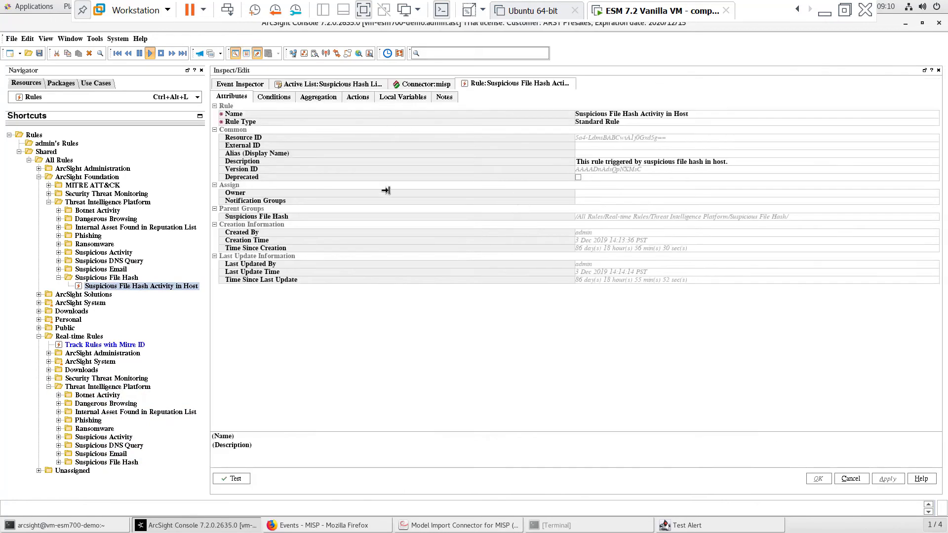
pyautogui.click(272, 96)
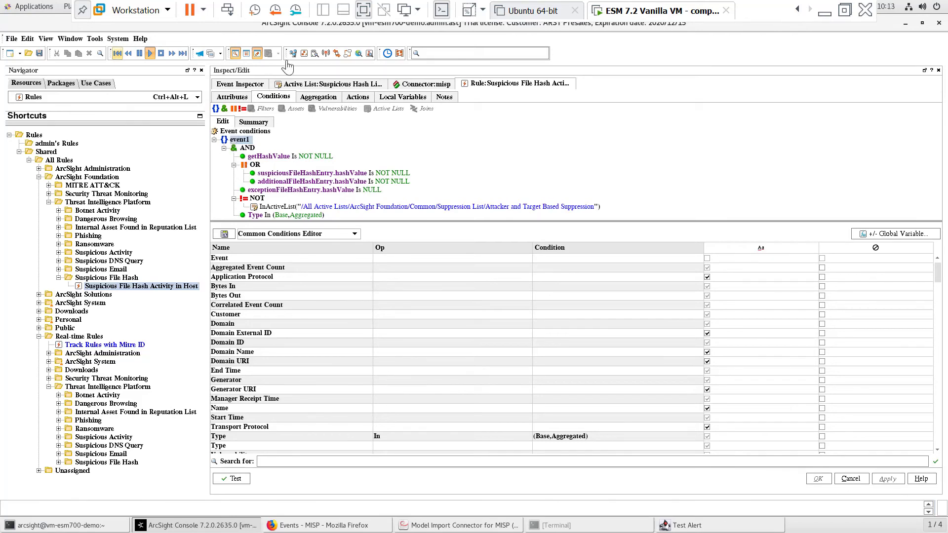
pyautogui.click(247, 54)
# Open the first Suspicious Hash List entry in the Active List Entry Editor and copy its hash
pyautogui.rightClick(326, 167)
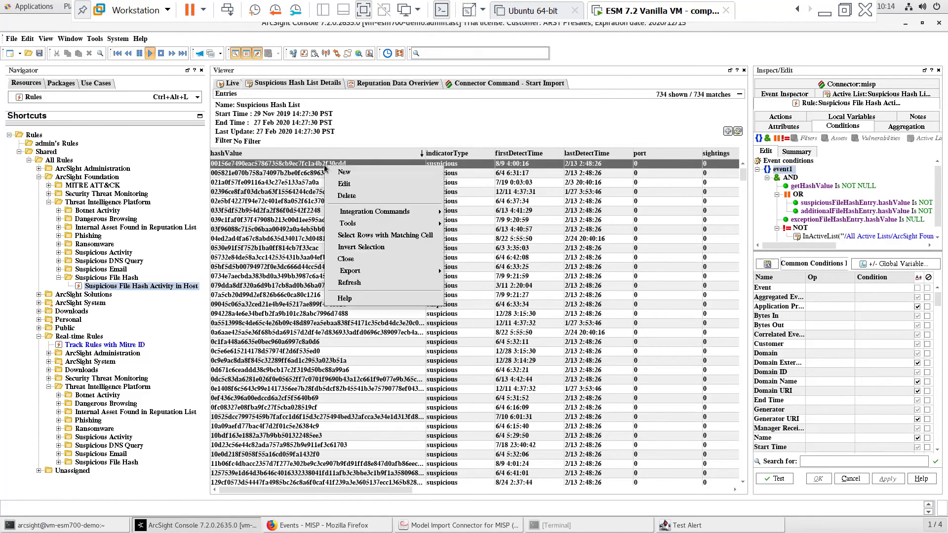
pyautogui.click(344, 184)
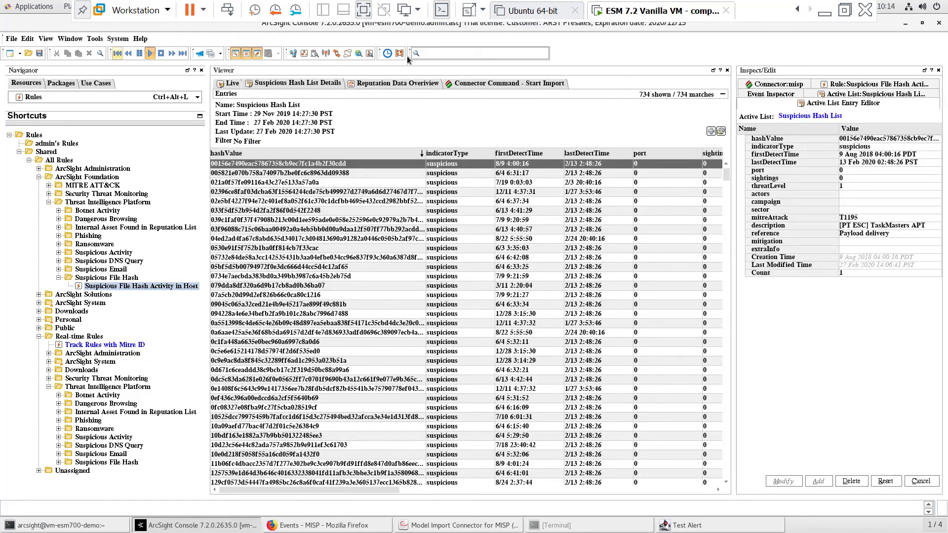
pyautogui.click(247, 55)
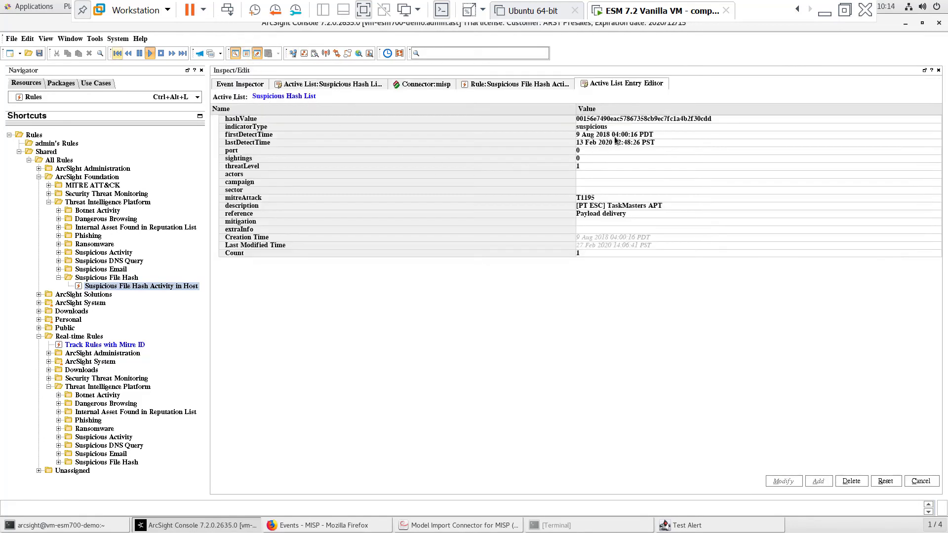
pyautogui.doubleClick(619, 119)
pyautogui.hotkey('ctrl', 'c')
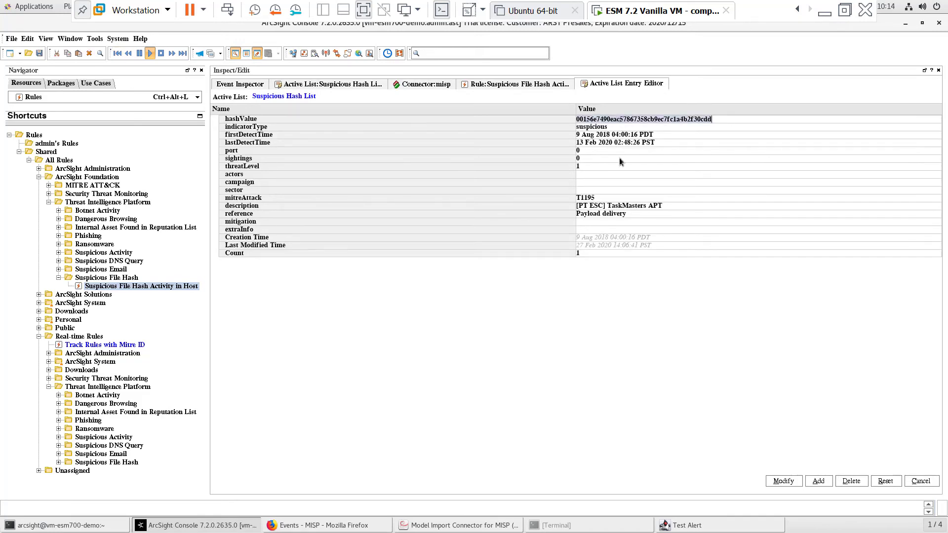
# Send 10 Test Alert events with File Hash 00156e7490eac57867358cb9ec7fc1a4b2f30cdd
pyautogui.click(682, 529)
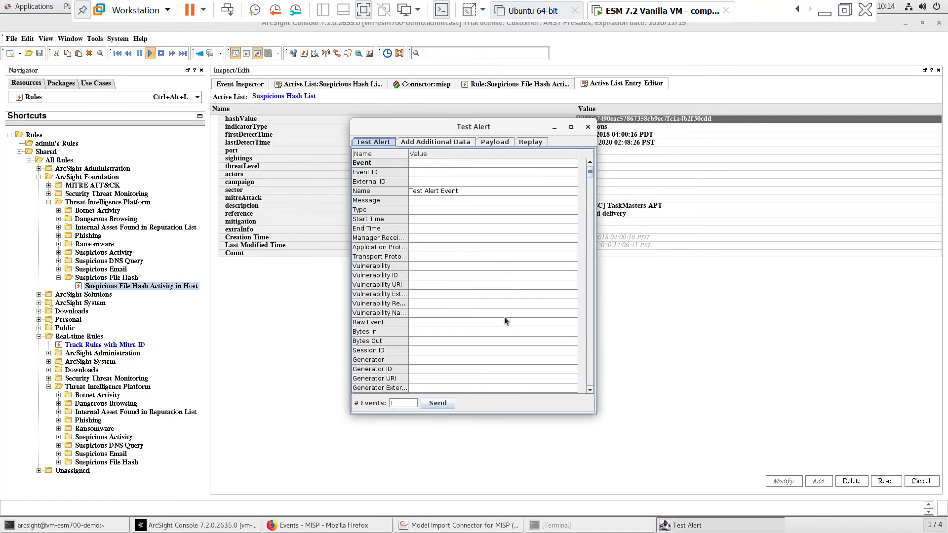
pyautogui.scroll(-3, 441, 279)
pyautogui.scroll(-15, 440, 278)
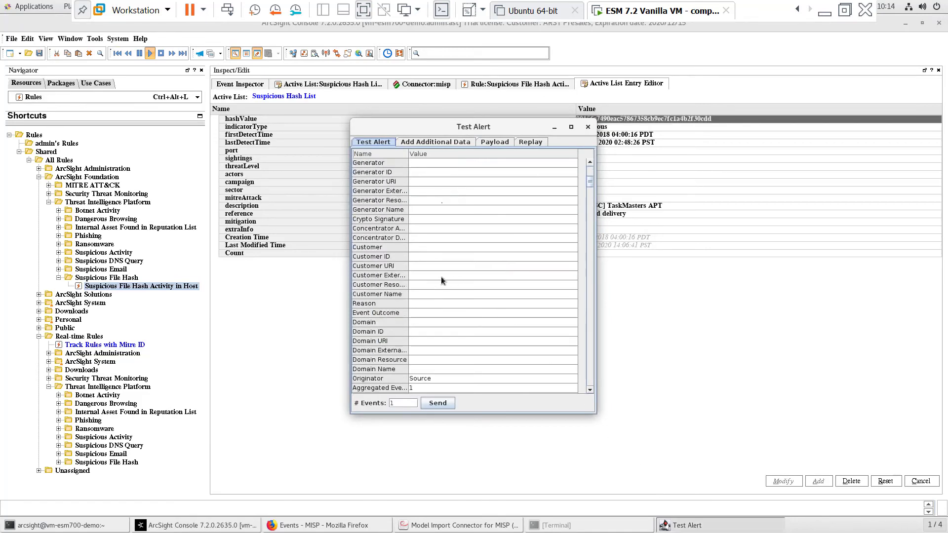
pyautogui.scroll(-15, 442, 282)
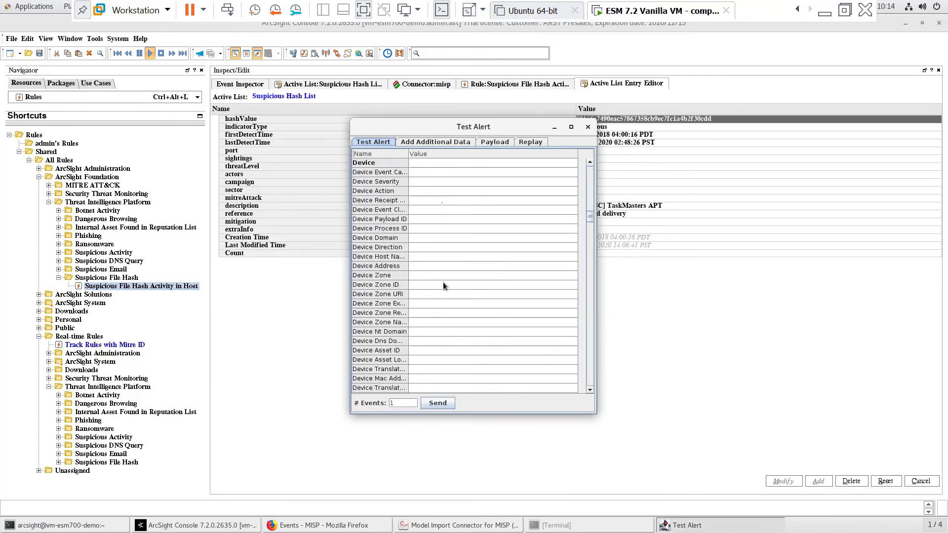
pyautogui.scroll(-15, 443, 286)
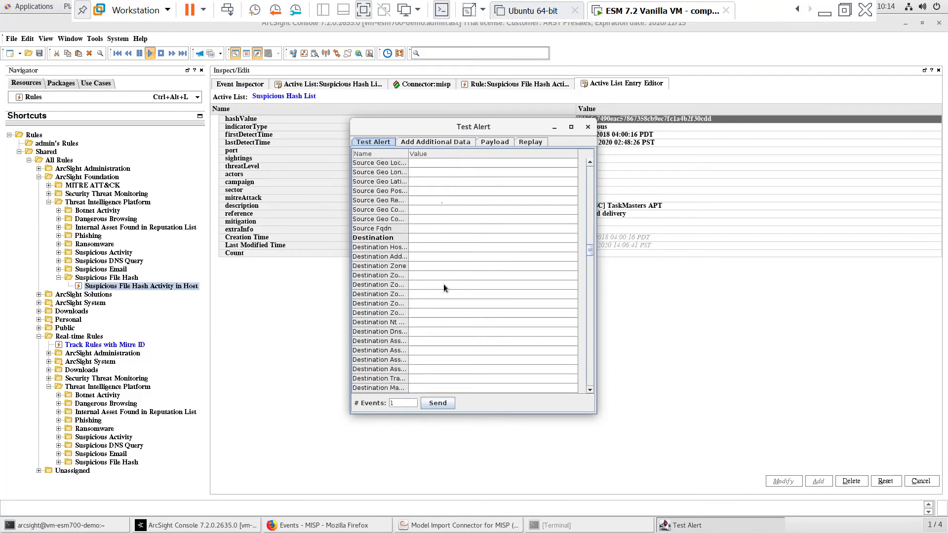
pyautogui.scroll(-15, 443, 288)
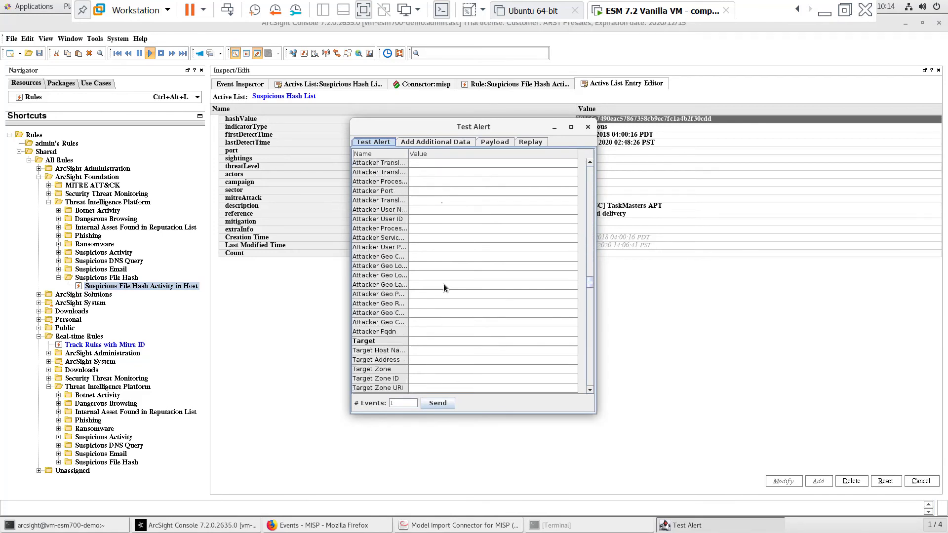
pyautogui.scroll(-3, 444, 286)
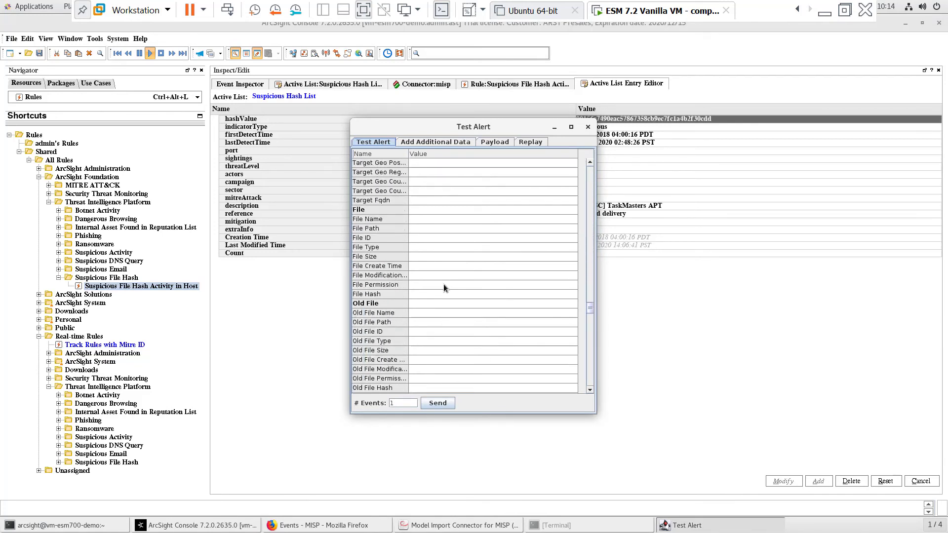
pyautogui.click(379, 298)
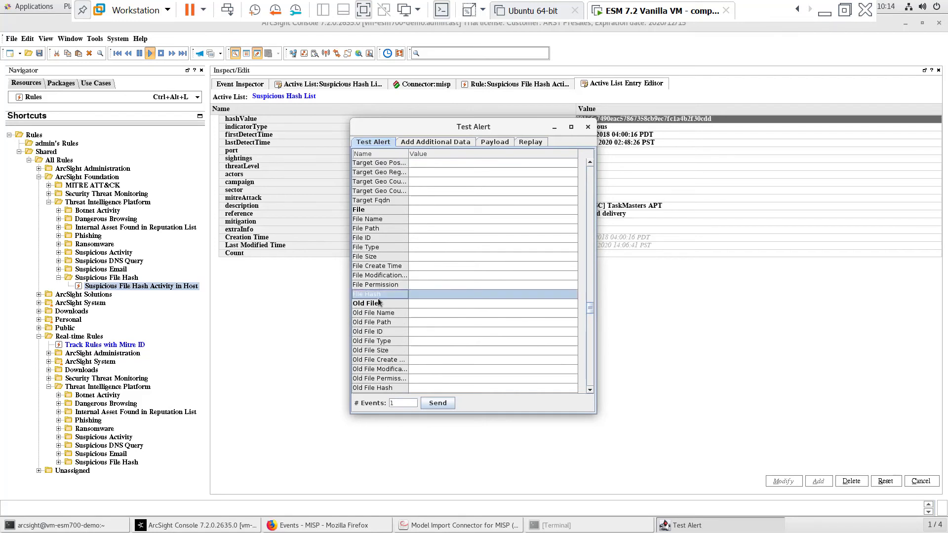
pyautogui.doubleClick(428, 294)
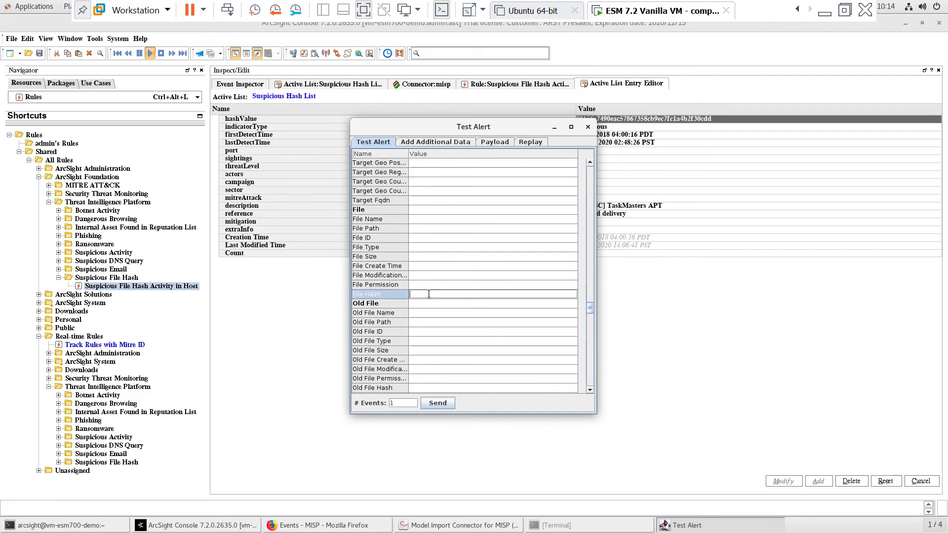
pyautogui.hotkey('ctrl', 'v')
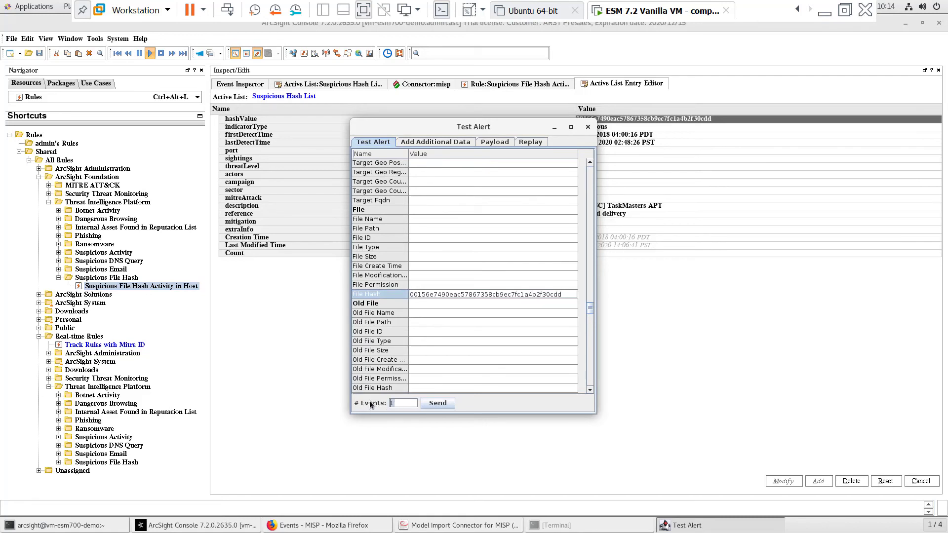
pyautogui.write('10')
pyautogui.click(437, 404)
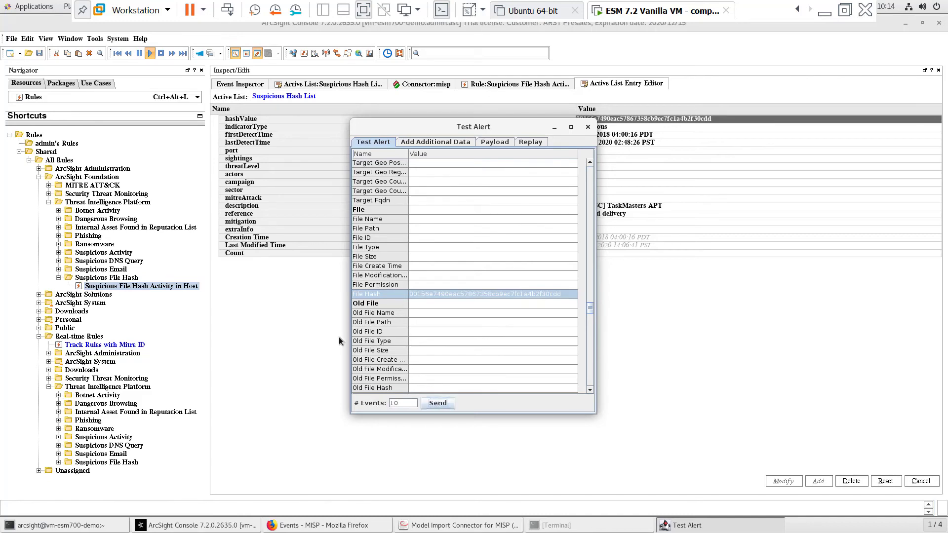
pyautogui.click(292, 327)
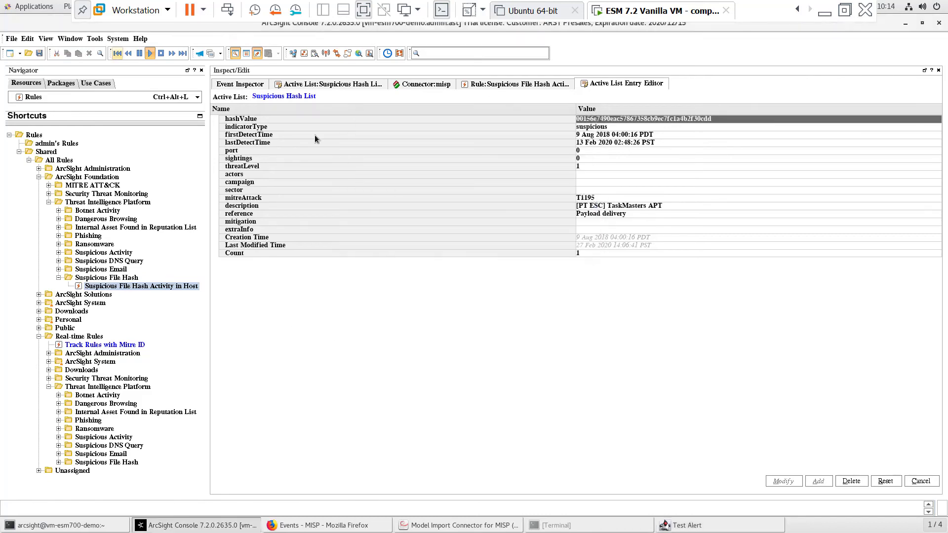
# On the Live channel, select the Test Alert Events and inspect the Suspicious File Hash Activity correlation event
pyautogui.click(257, 58)
pyautogui.click(248, 57)
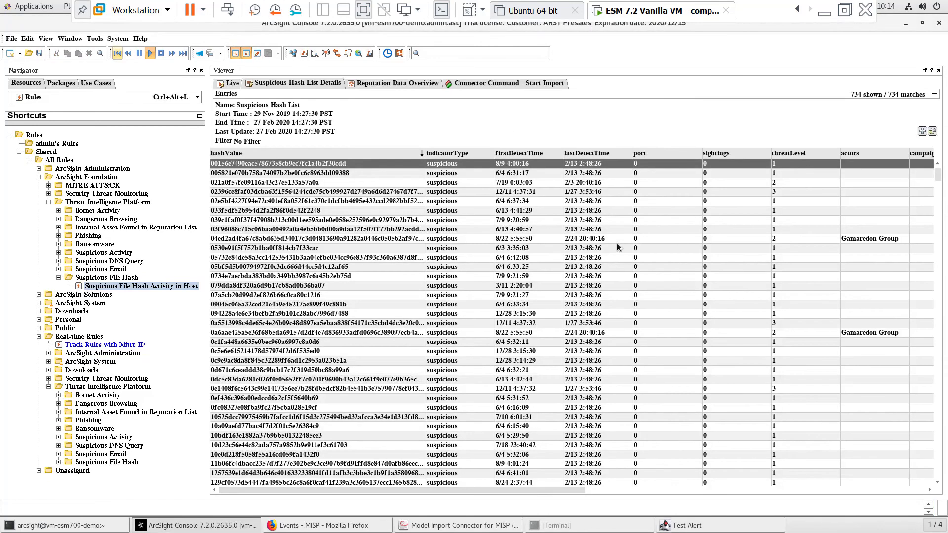
pyautogui.click(228, 83)
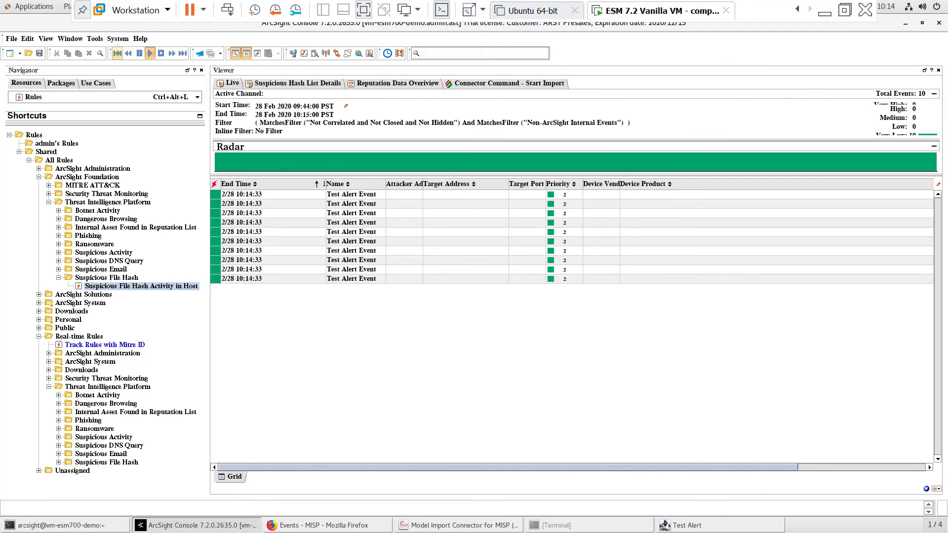
pyautogui.click(355, 194)
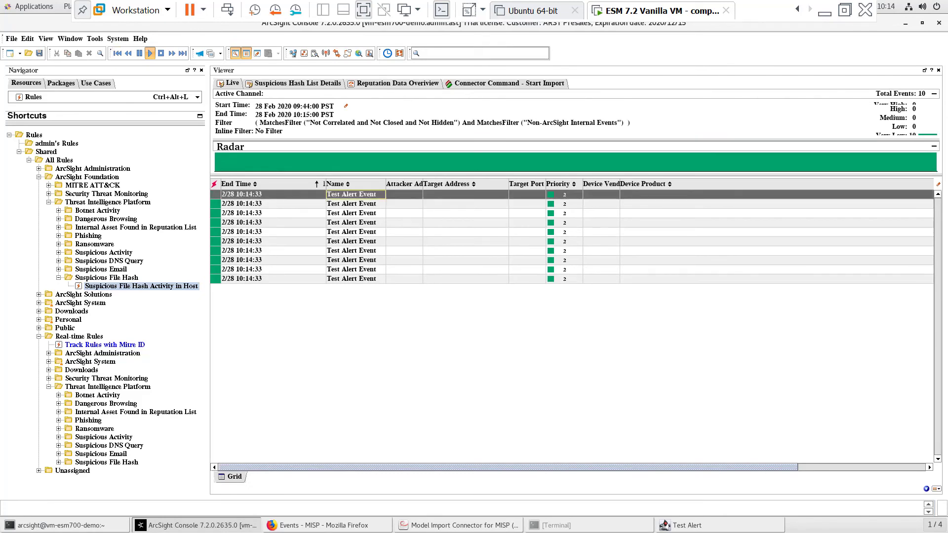
pyautogui.hotkey('ctrl', 'shift', 'End')
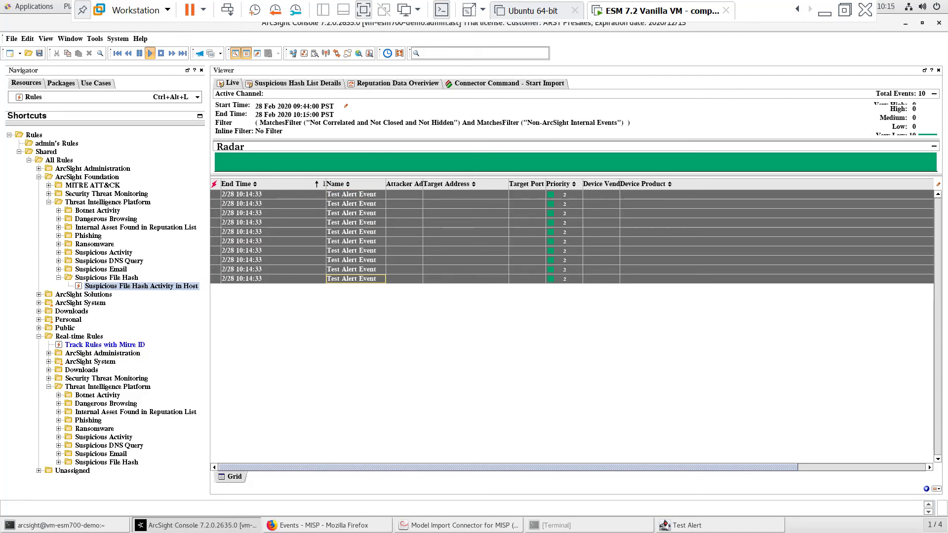
pyautogui.click(351, 231)
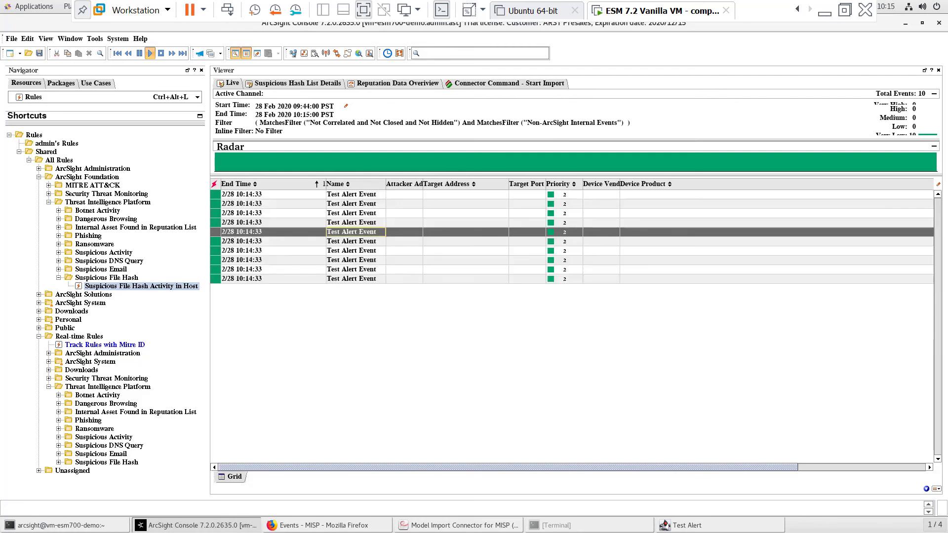
pyautogui.doubleClick(351, 287)
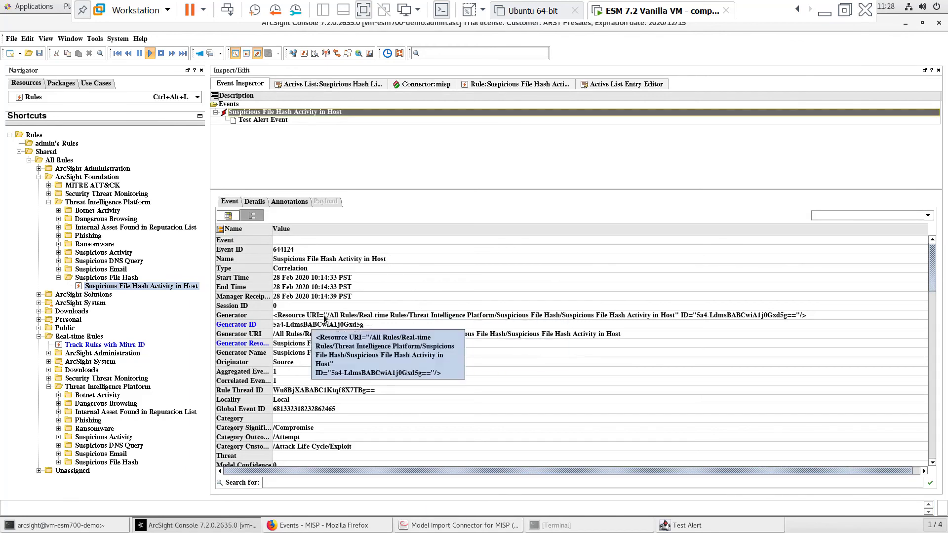
# Check the generating rule, then bring up the Test Alert Event's File Hash integration commands
pyautogui.click(324, 319)
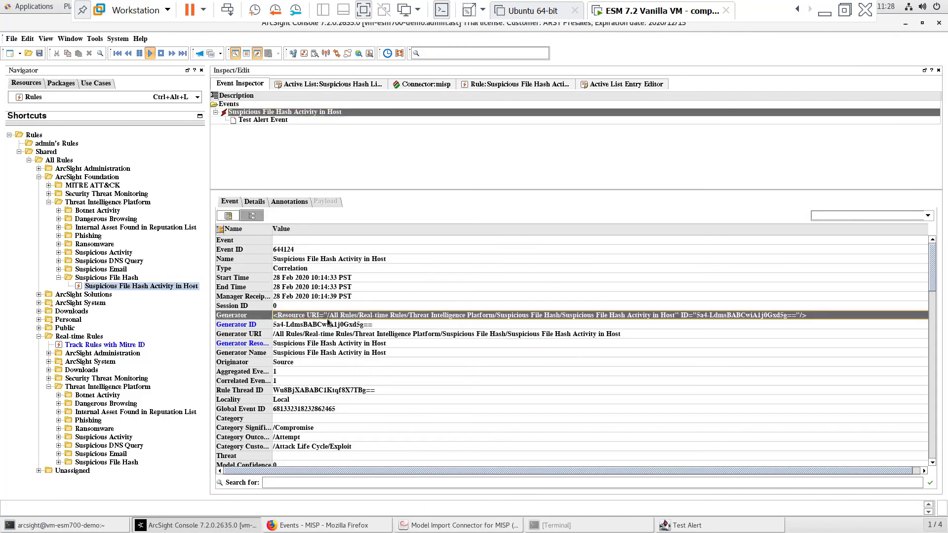
pyautogui.keyDown('ctrl'); pyautogui.click(399, 336); pyautogui.keyUp('ctrl')
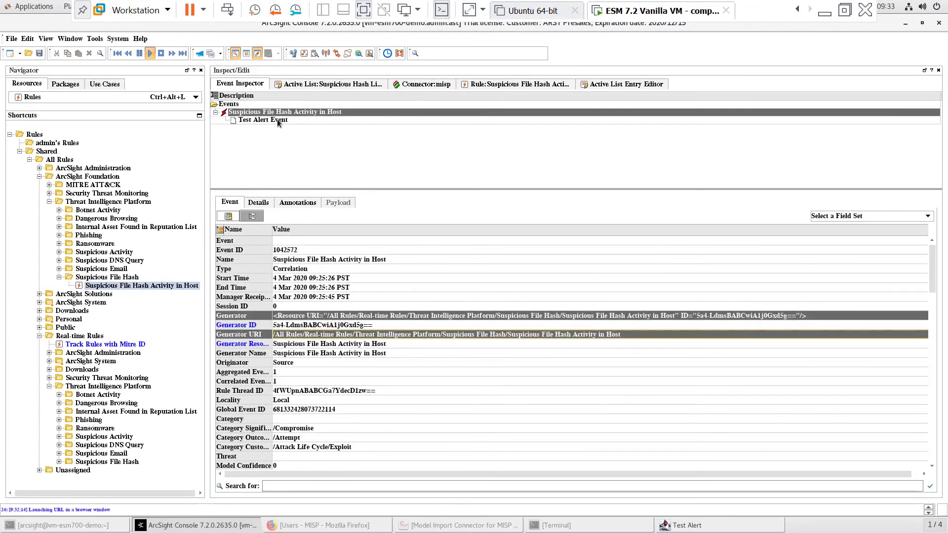
pyautogui.click(277, 120)
pyautogui.scroll(-6, 400, 354)
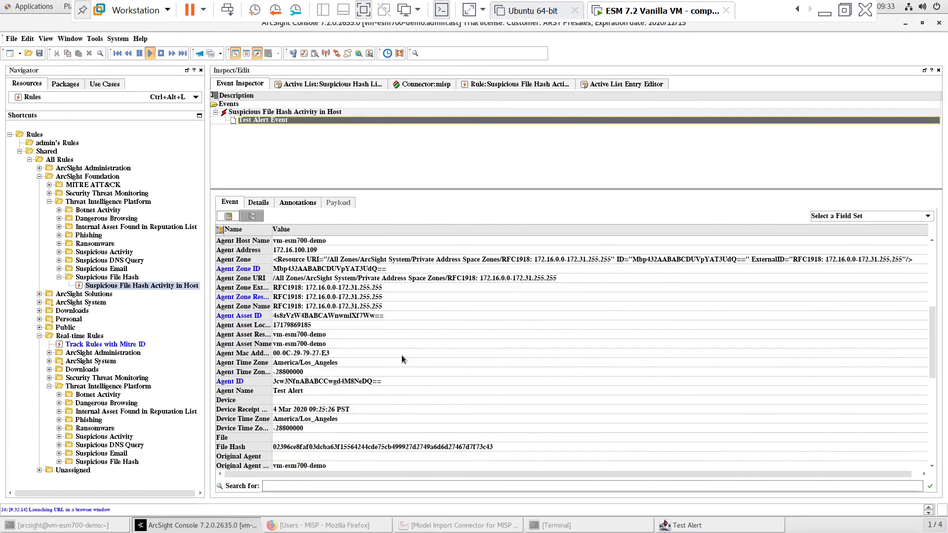
pyautogui.click(389, 333)
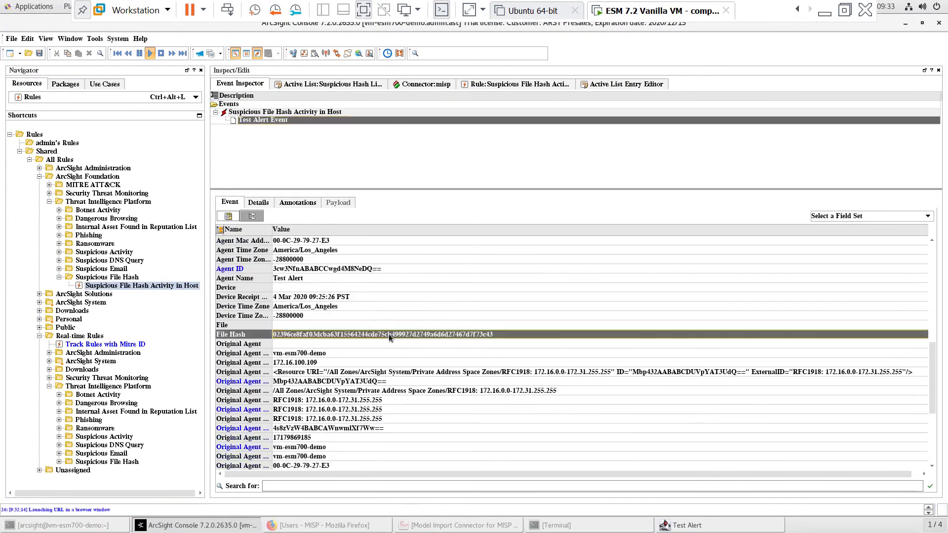
pyautogui.rightClick(349, 333)
pyautogui.moveTo(473, 359)
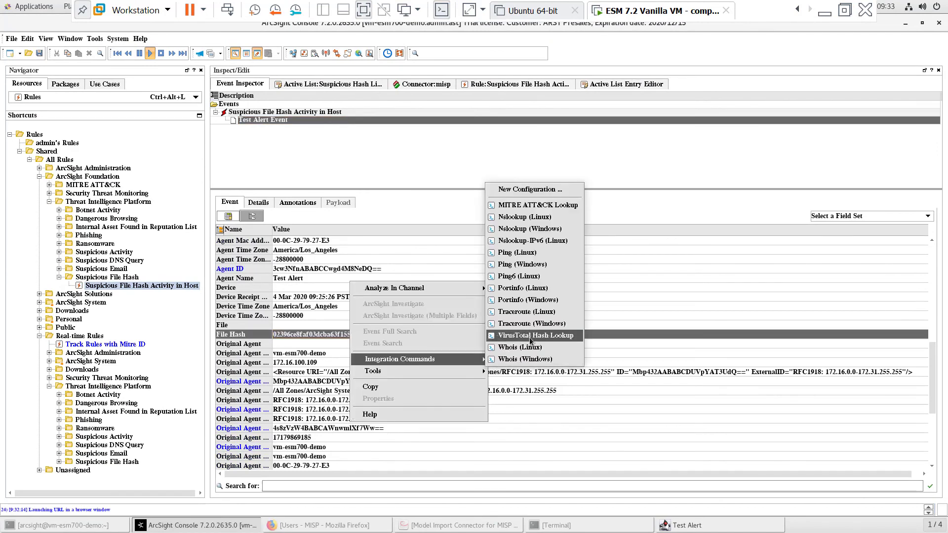
# Run VirusTotal Hash Lookup and review the report's Details and Behavior tabs (24/58, Mirai)
pyautogui.click(530, 338)
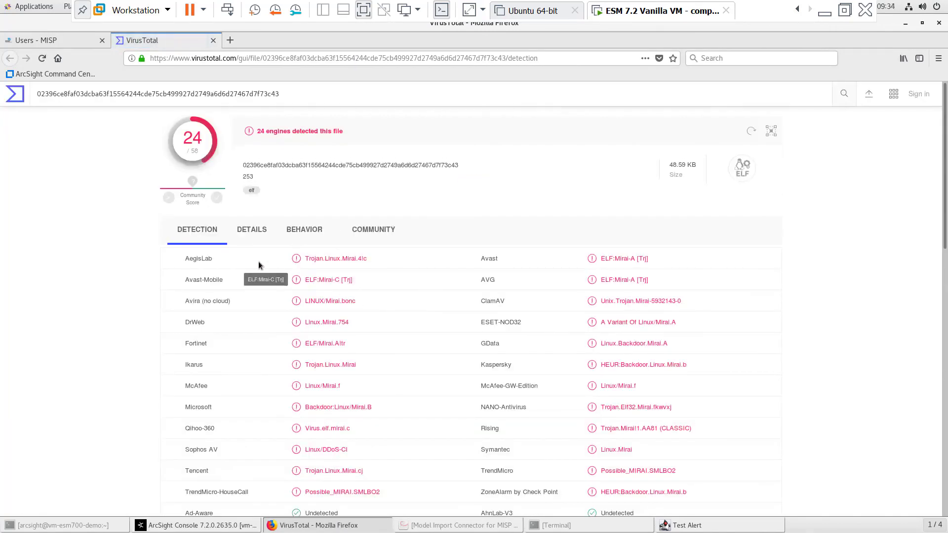
pyautogui.click(252, 231)
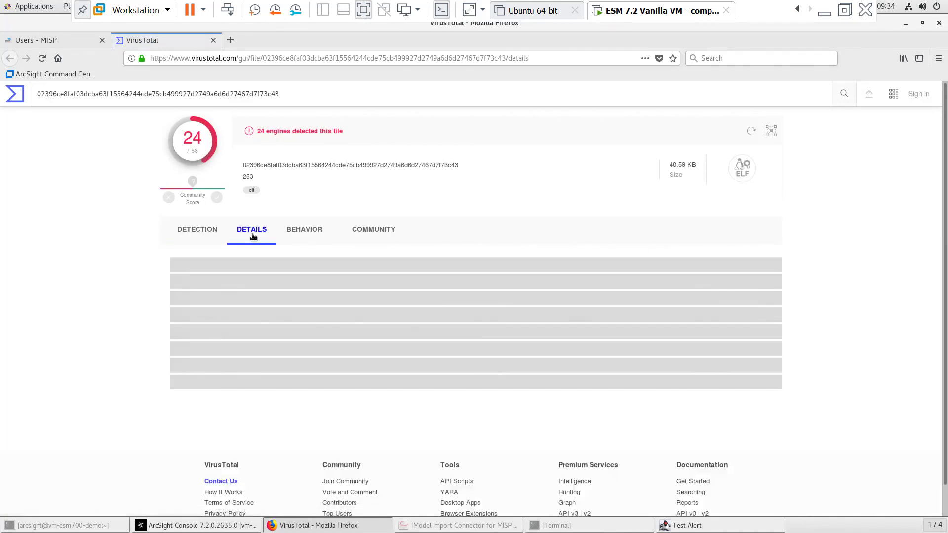
pyautogui.click(304, 233)
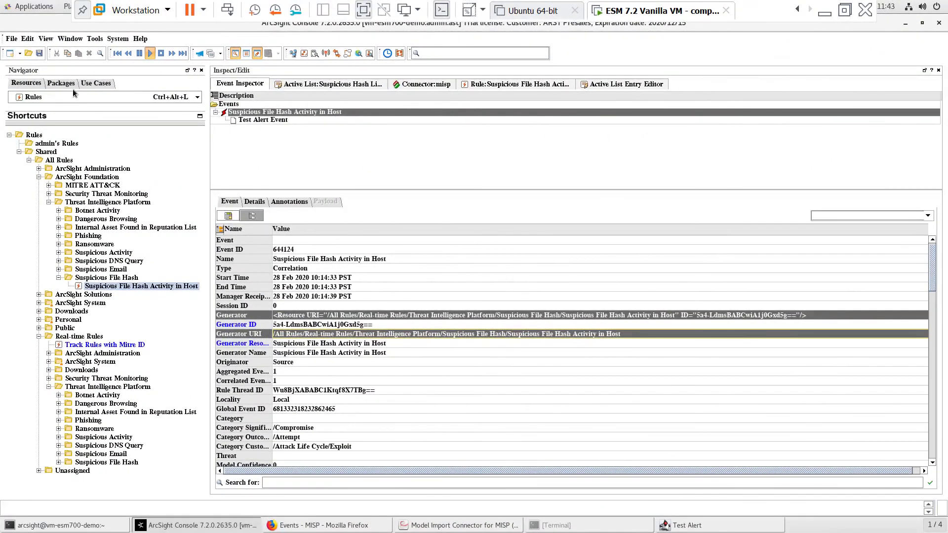
# Switch the Navigator to Lists and select Suspicious Addresses List through Suspicious URL List
pyautogui.click(257, 52)
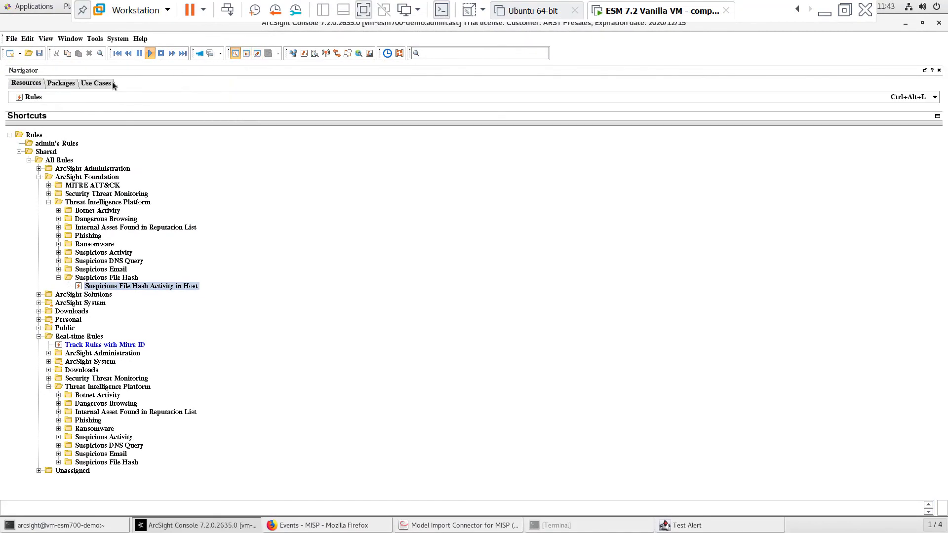
pyautogui.click(72, 97)
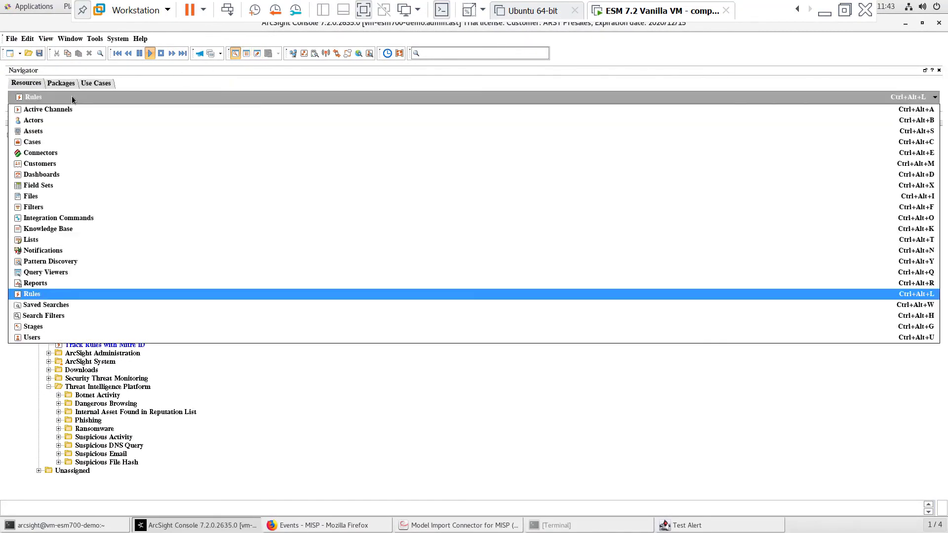
pyautogui.click(82, 241)
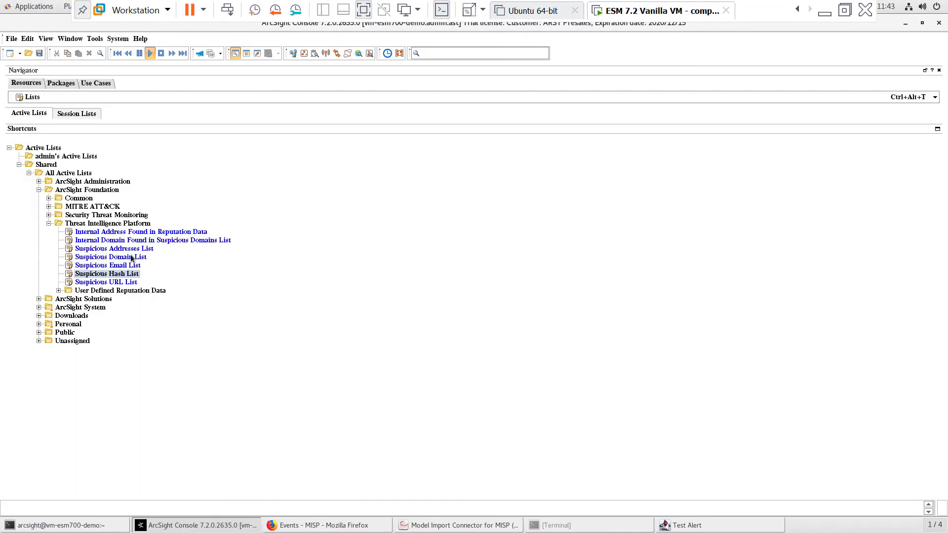
pyautogui.click(132, 248)
pyautogui.keyDown('shift'); pyautogui.click(123, 282); pyautogui.keyUp('shift')
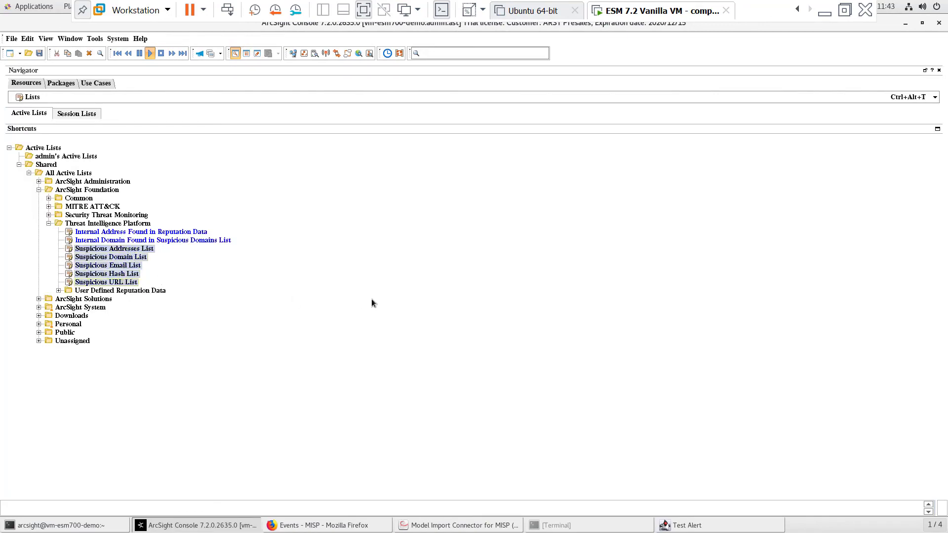